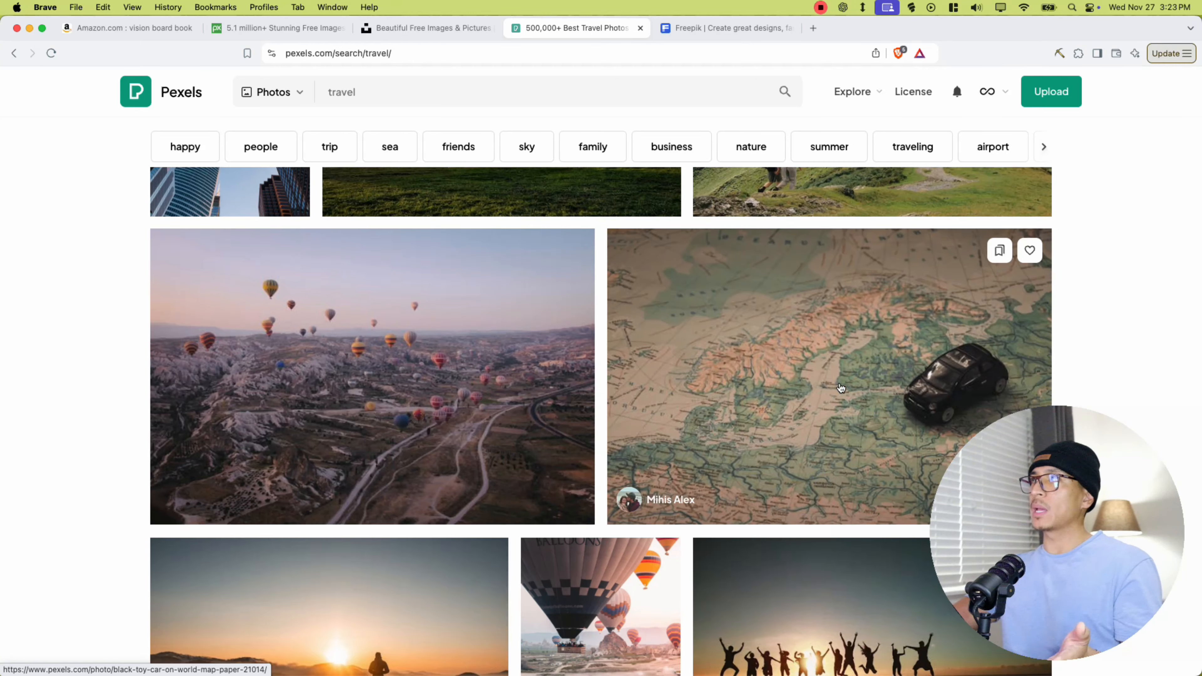
# Open the Pexels photo of the black toy car on a map and download it for free
pyautogui.click(809, 386)
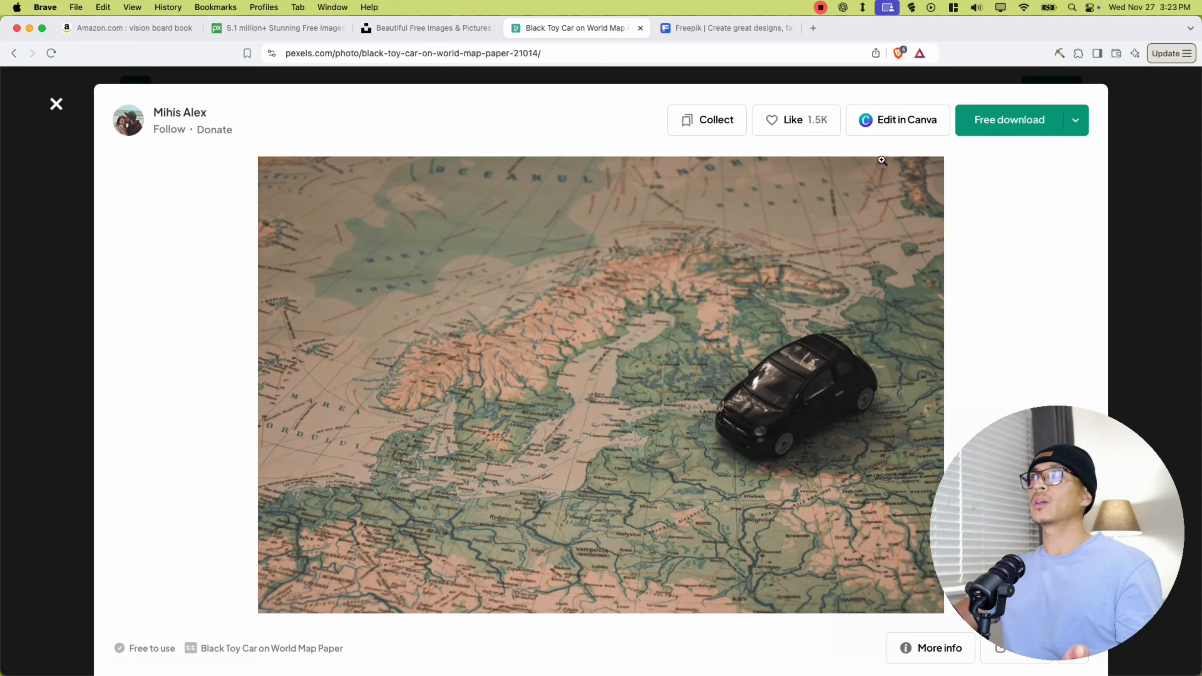
pyautogui.click(1005, 122)
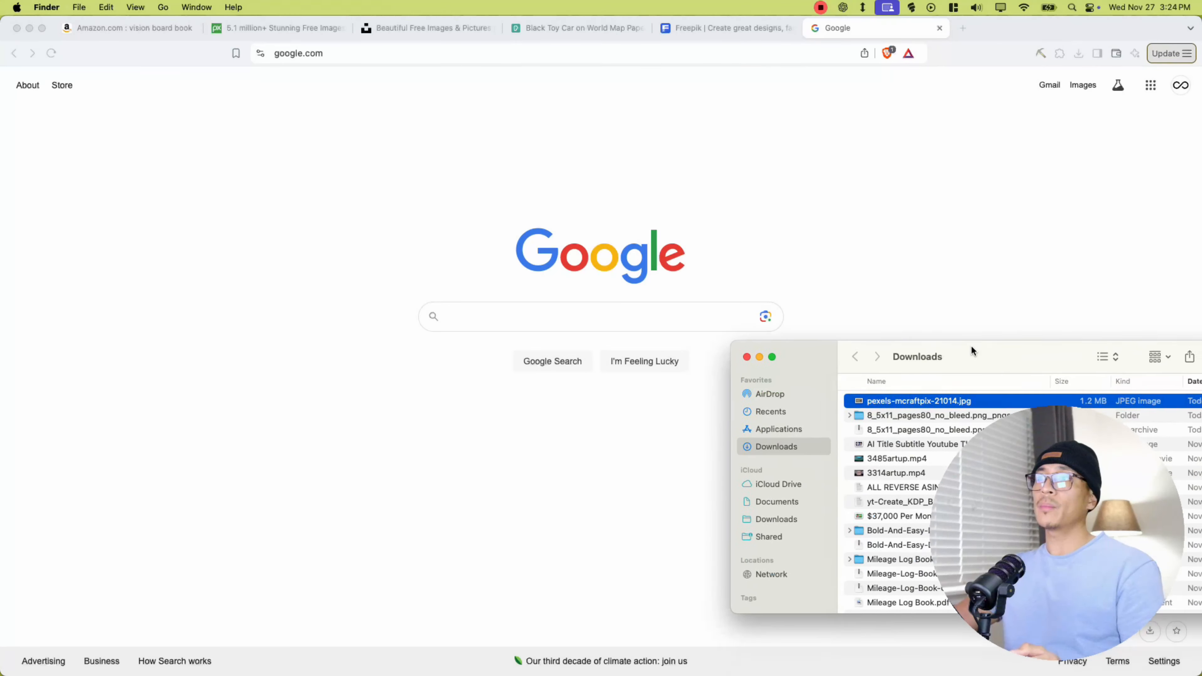
# Run a Google reverse image search on the downloaded file pexels-mcraftpix-21014.jpg
pyautogui.moveTo(971, 350); pyautogui.dragTo(590, 434)
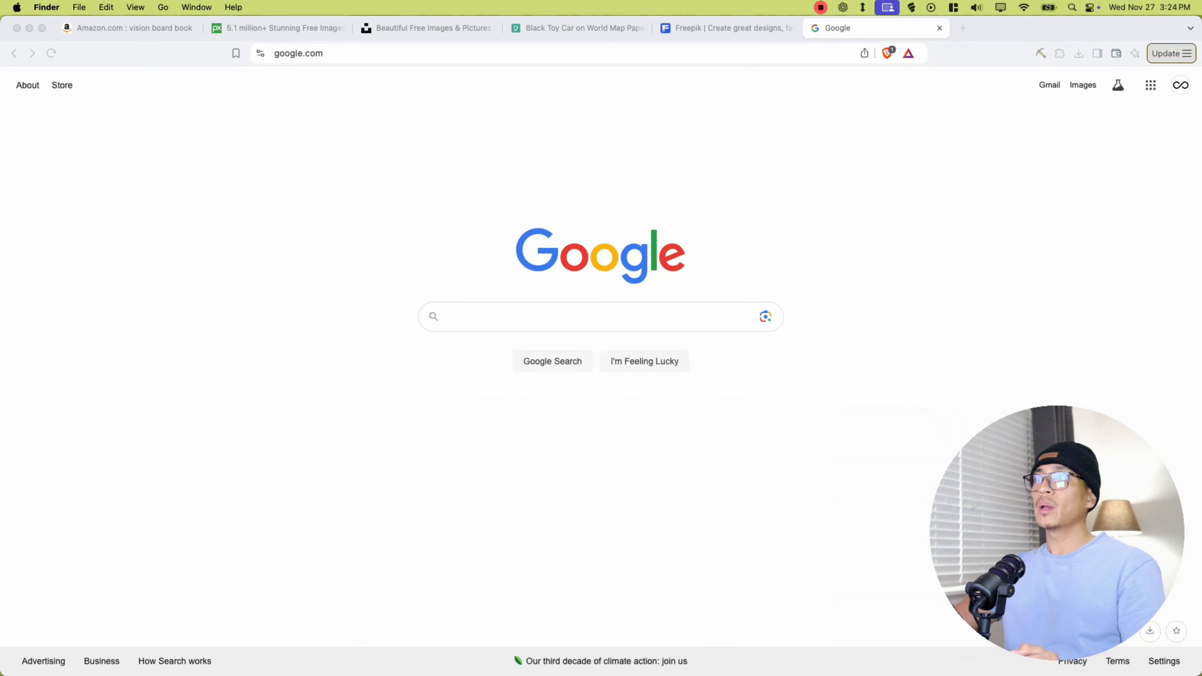
pyautogui.click(762, 323)
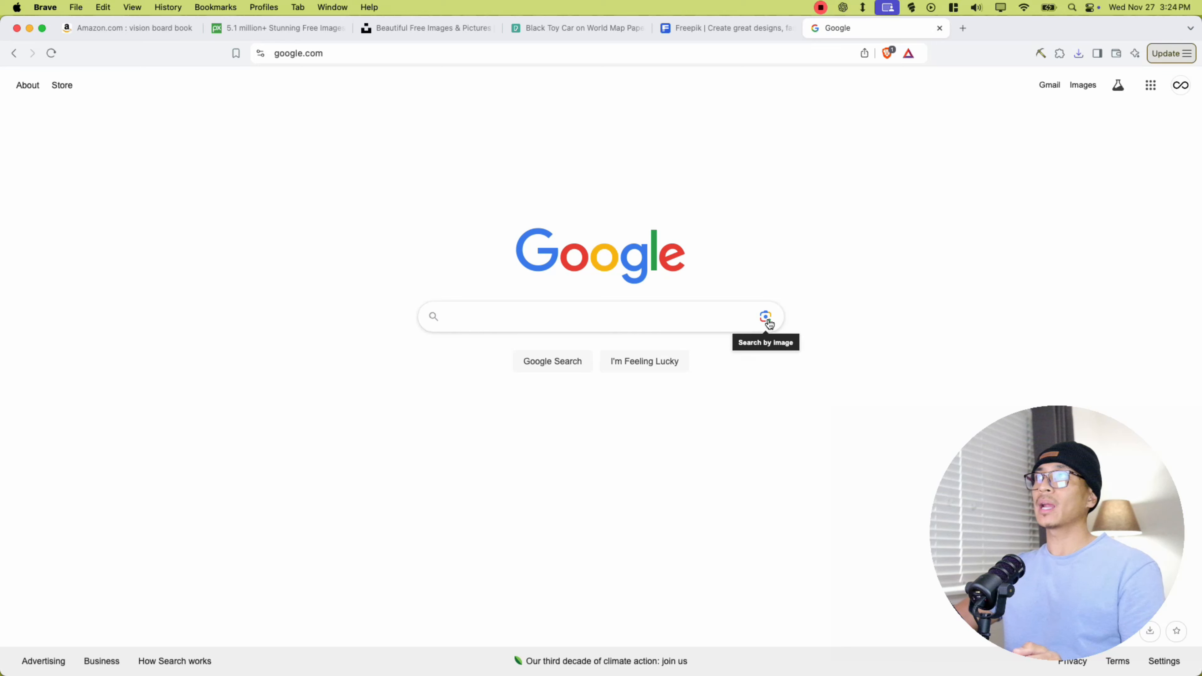
pyautogui.click(765, 318)
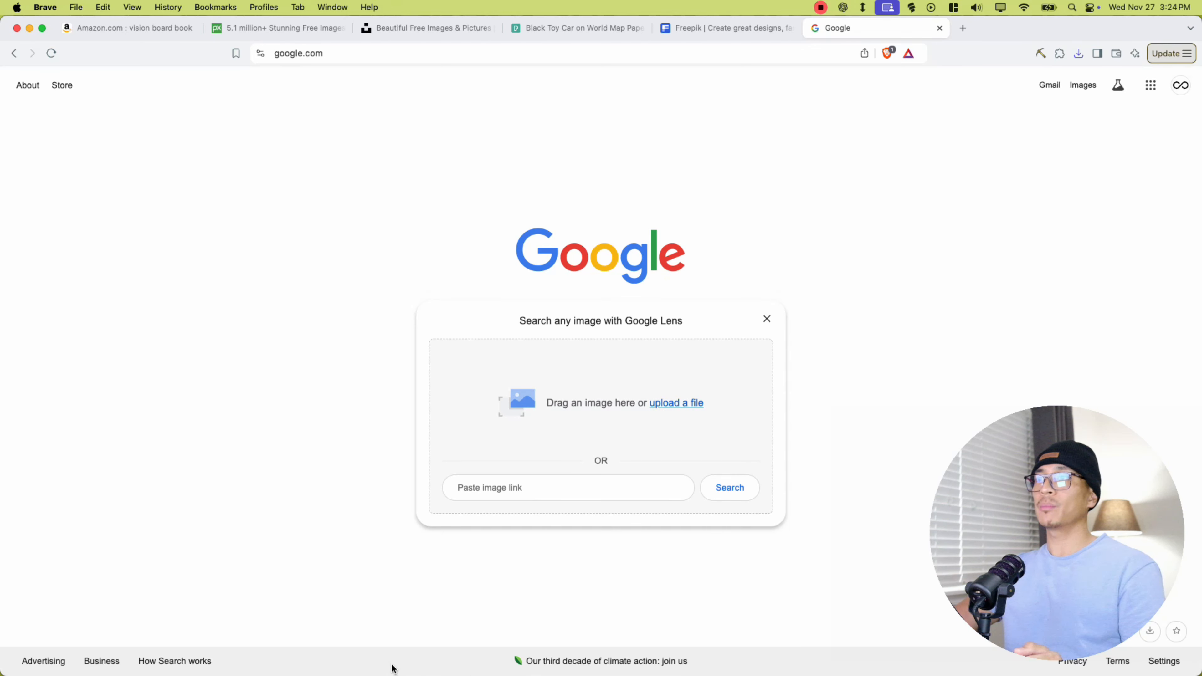
pyautogui.press('super+Tab')
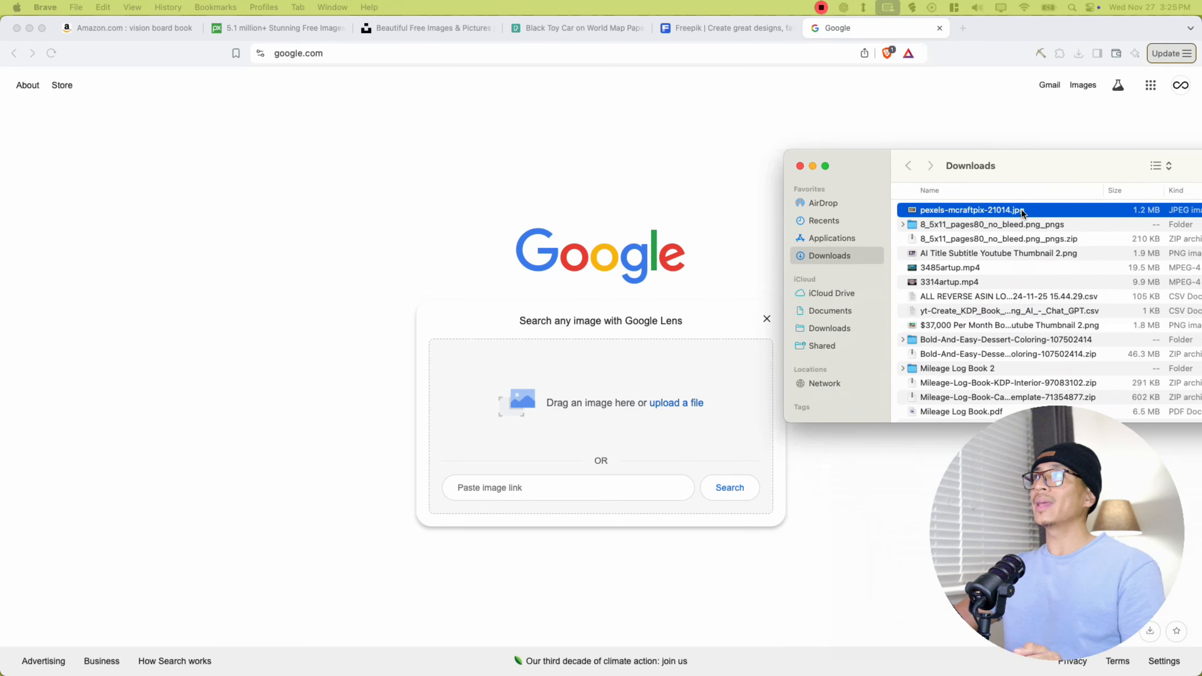
pyautogui.moveTo(975, 210); pyautogui.dragTo(626, 422)
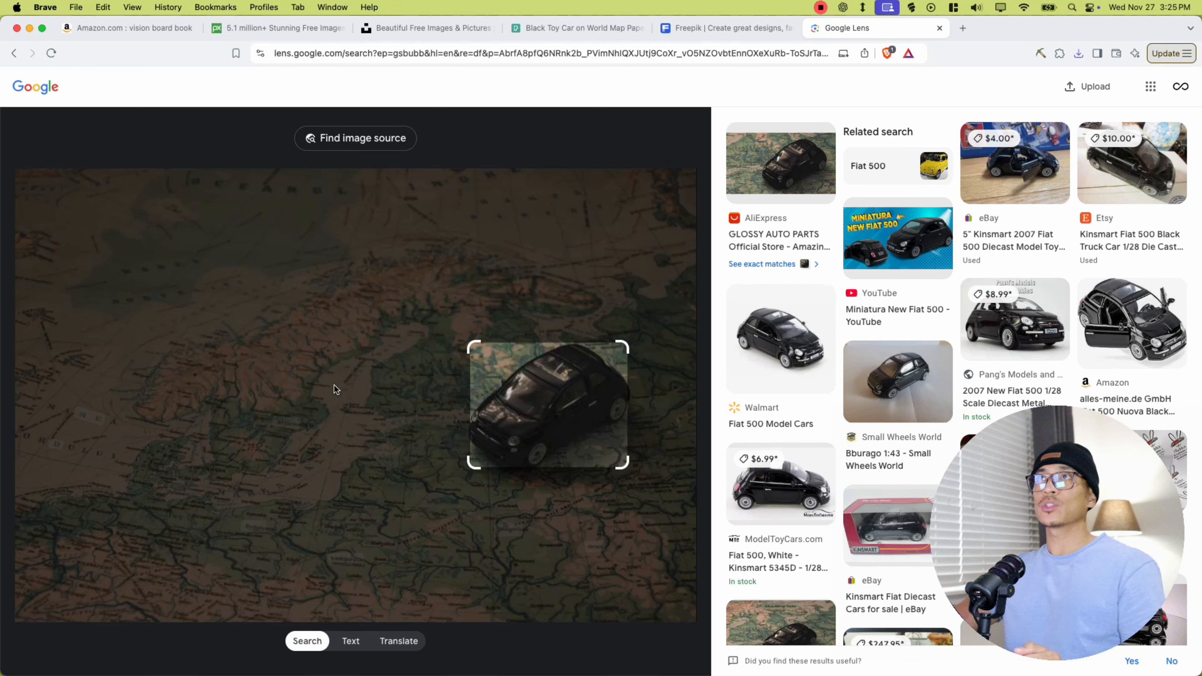
# Find the image source and look through the exact matches for websites using the photo
pyautogui.click(341, 138)
pyautogui.scroll(-15, 391, 199)
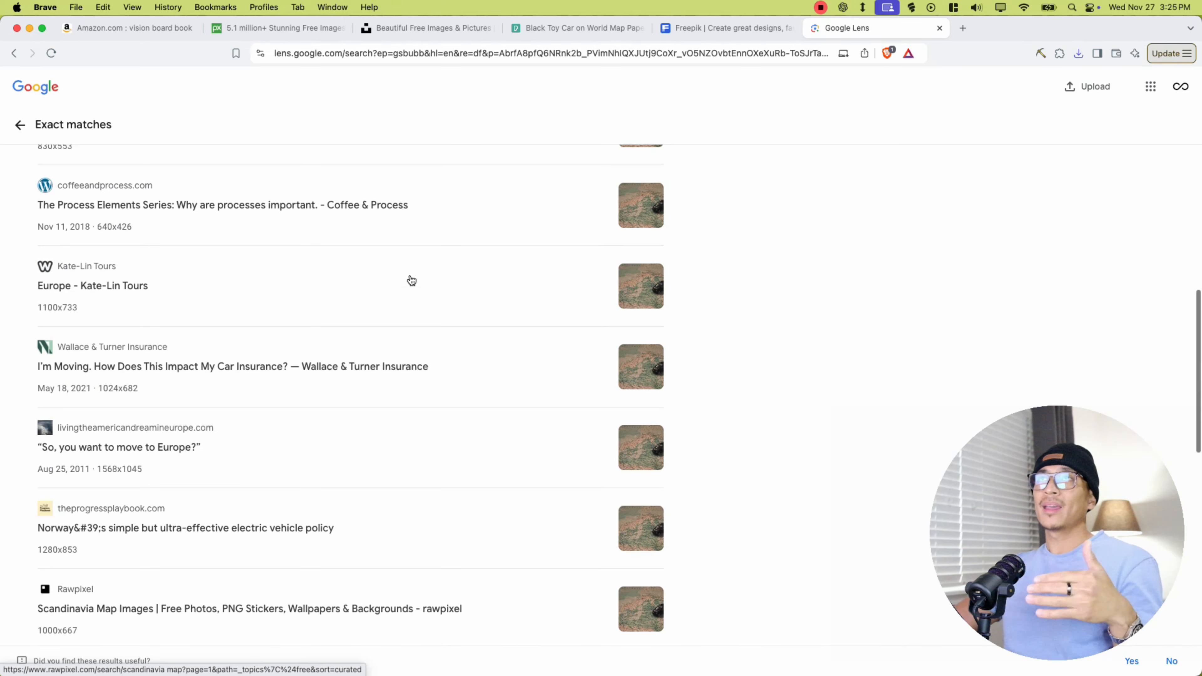
pyautogui.scroll(-10, 411, 280)
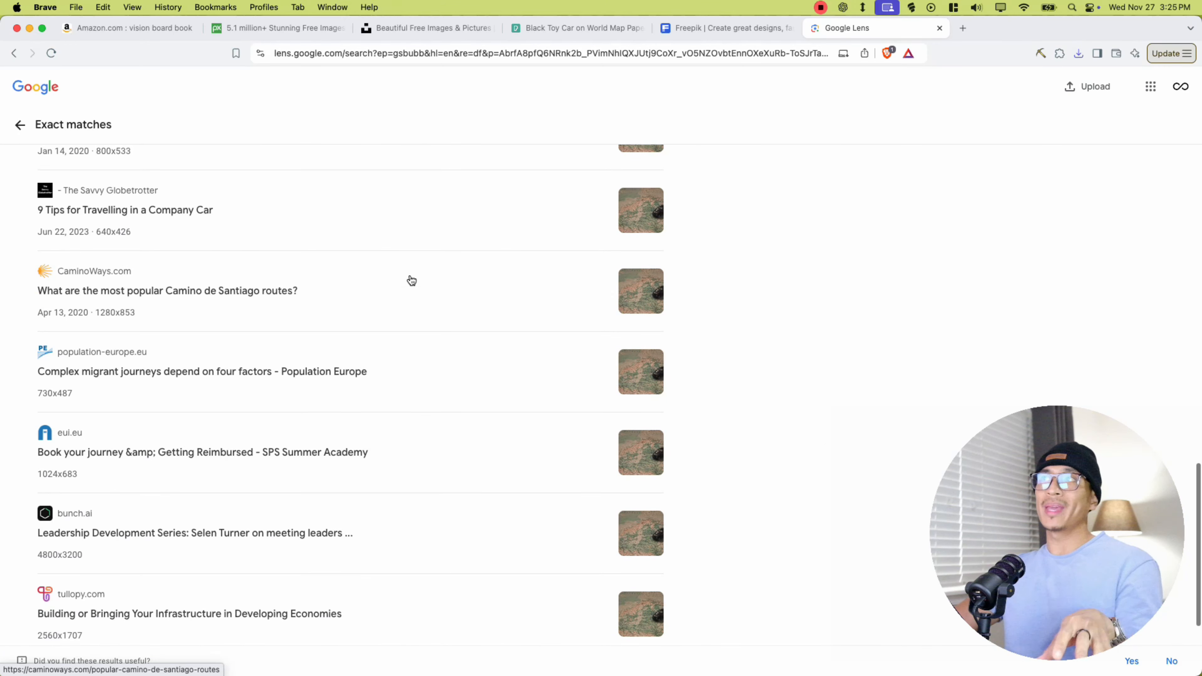
pyautogui.scroll(10, 411, 280)
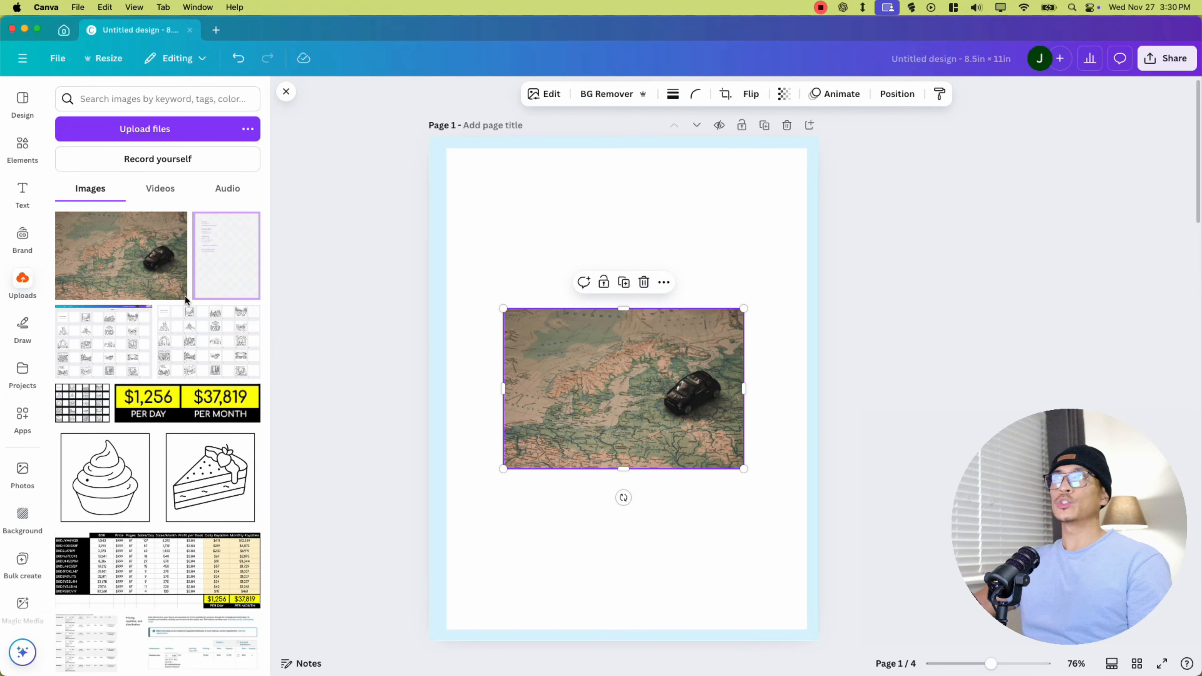
# In Canva, move the toy car map photo to the upper-left corner of page 1's white area and shrink it to under half the area's width
pyautogui.moveTo(629, 390); pyautogui.dragTo(539, 240)
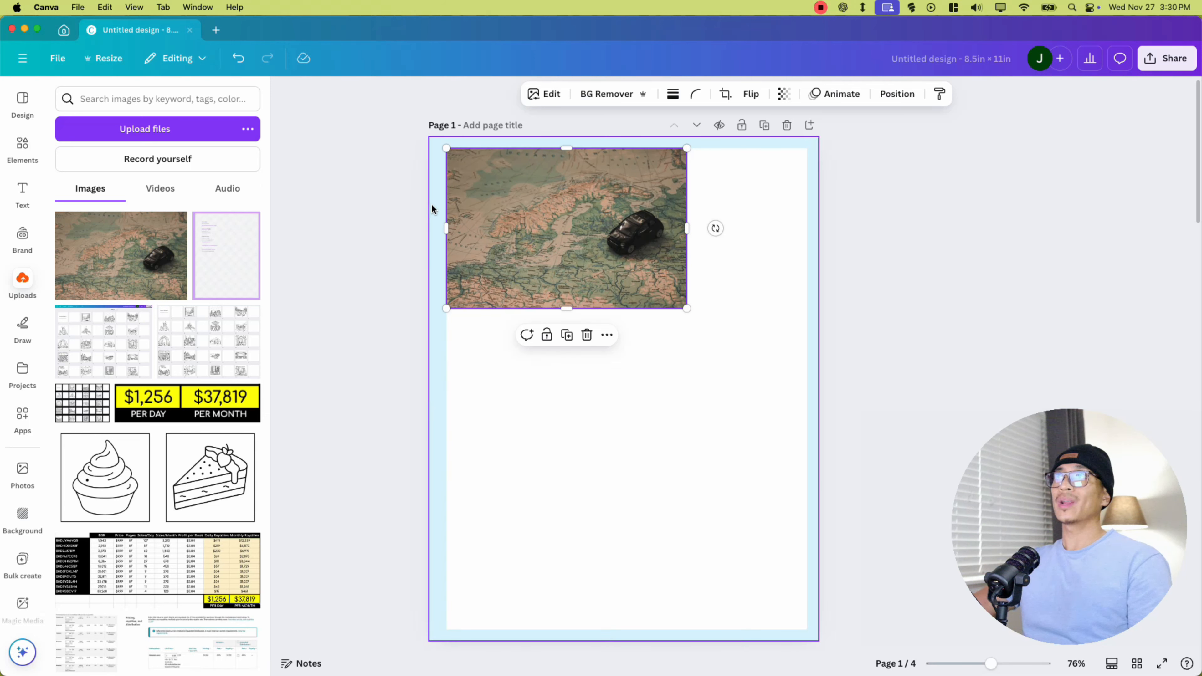
pyautogui.moveTo(678, 302); pyautogui.dragTo(610, 258)
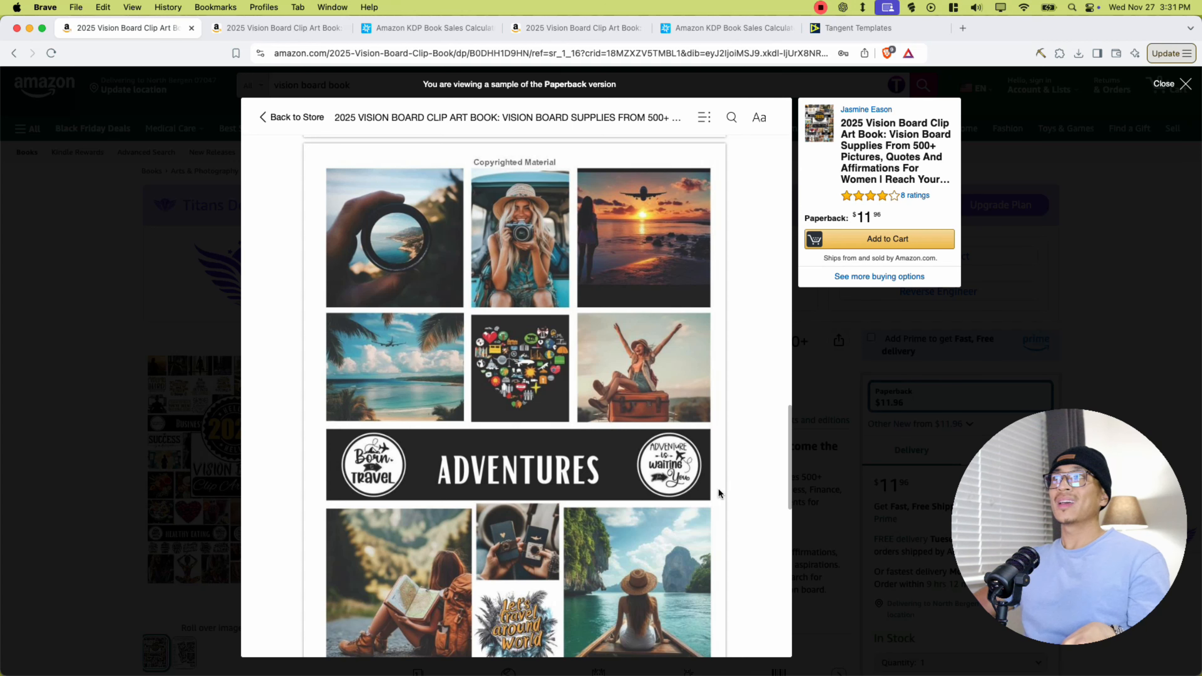
# Examine the Adventures page in the Amazon sample of the 2025 Vision Board Clip Art Book as a collage layout reference
pyautogui.scroll(-5, 486, 508)
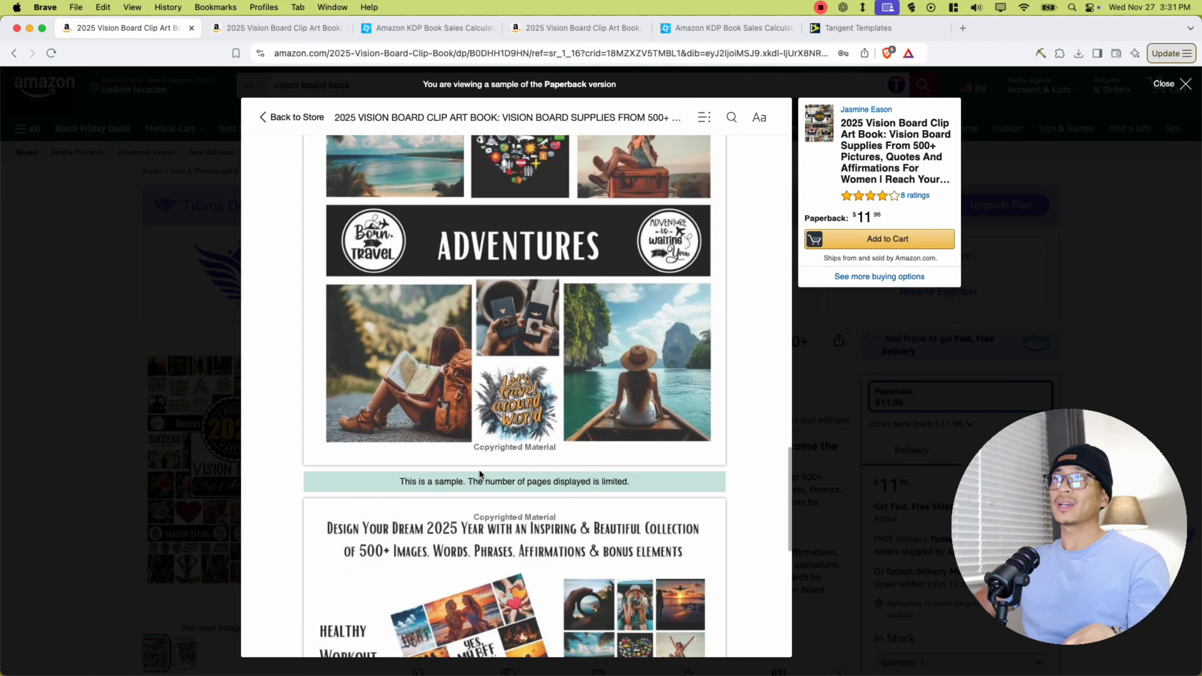
pyautogui.scroll(5, 479, 468)
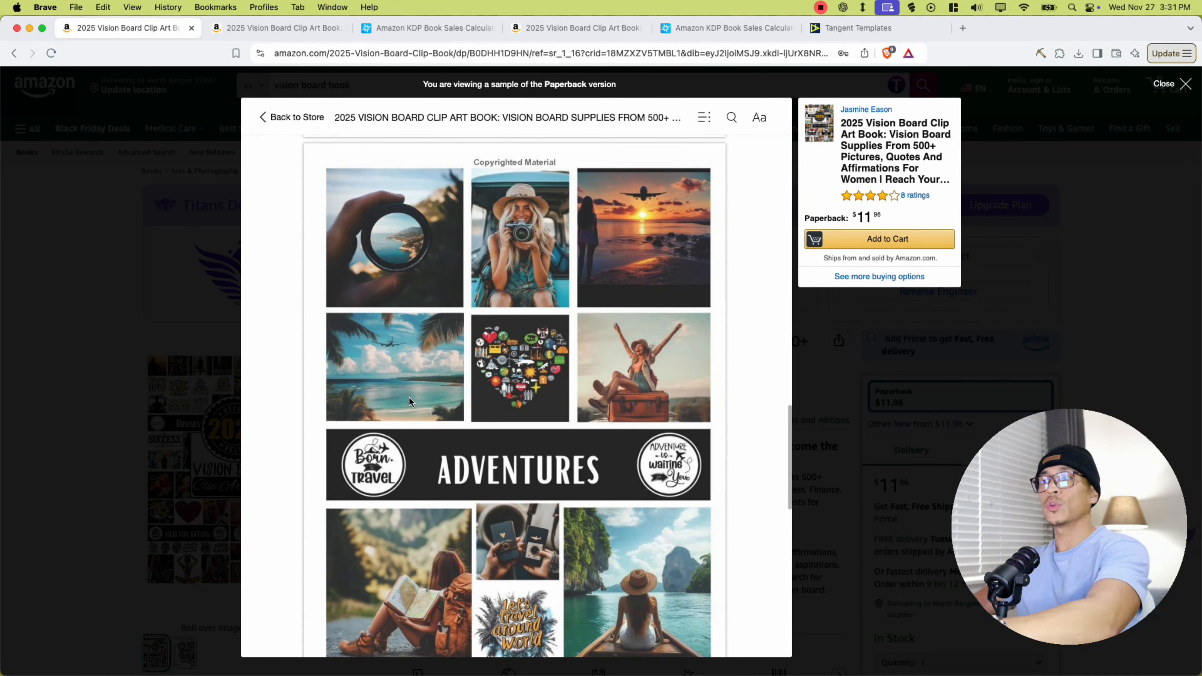
pyautogui.hotkey('ctrl', 'Up')
pyautogui.click(403, 502)
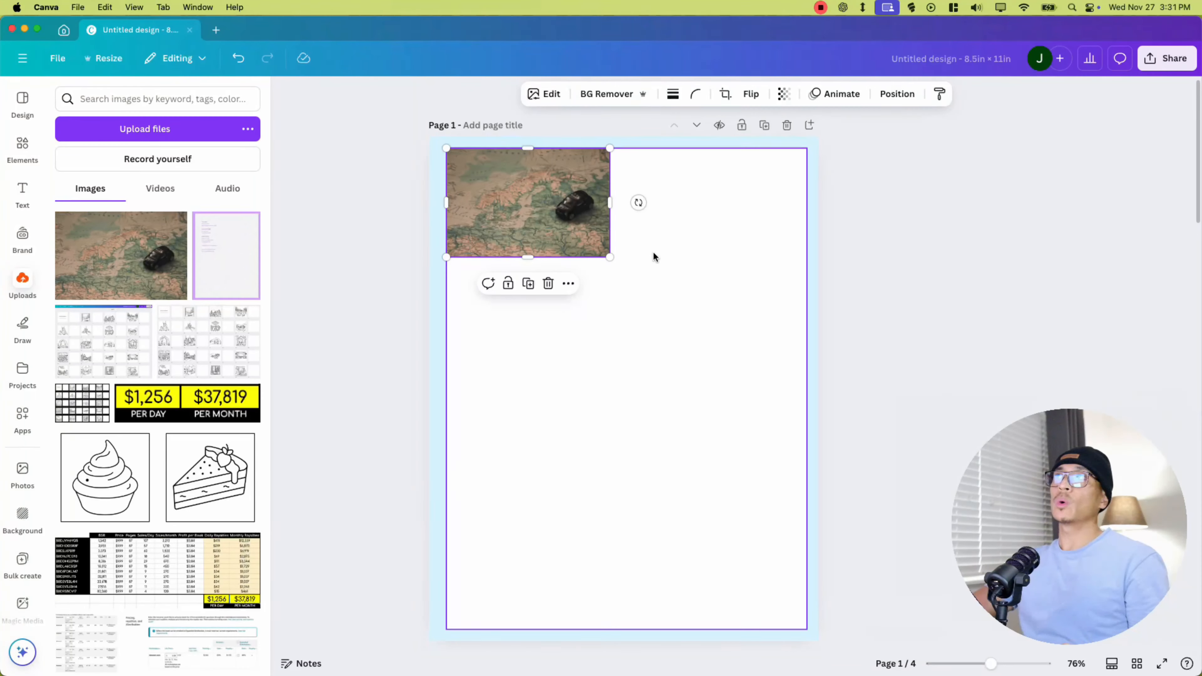
pyautogui.click(644, 260)
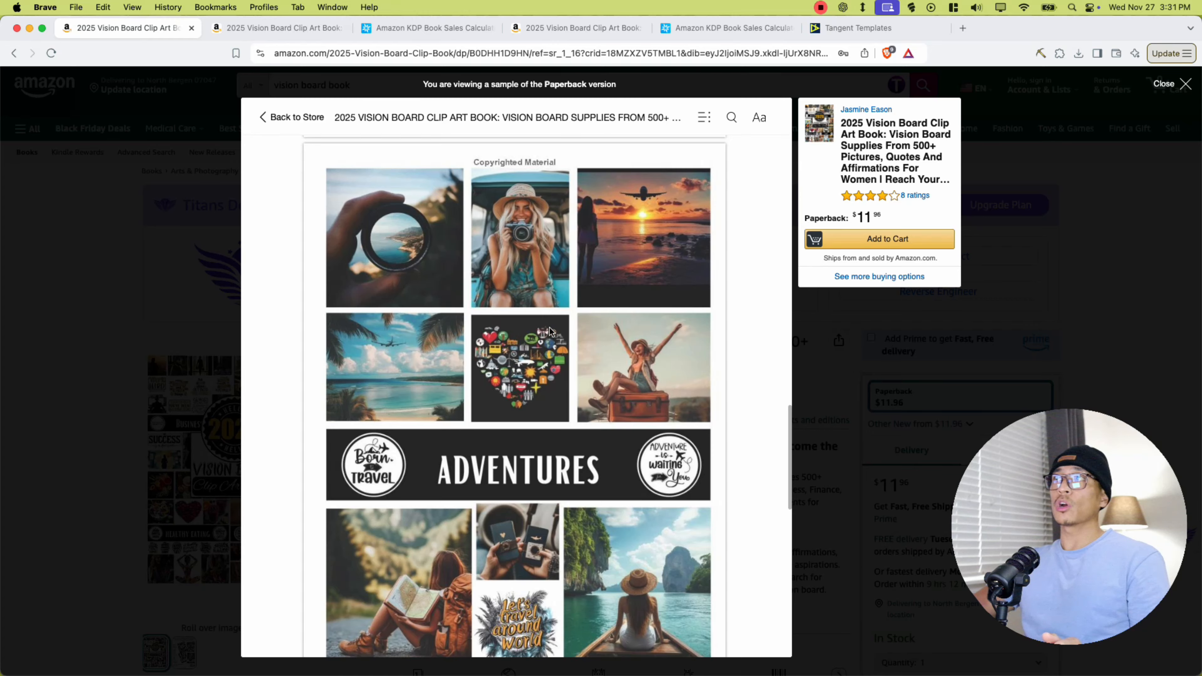
pyautogui.scroll(1, 547, 404)
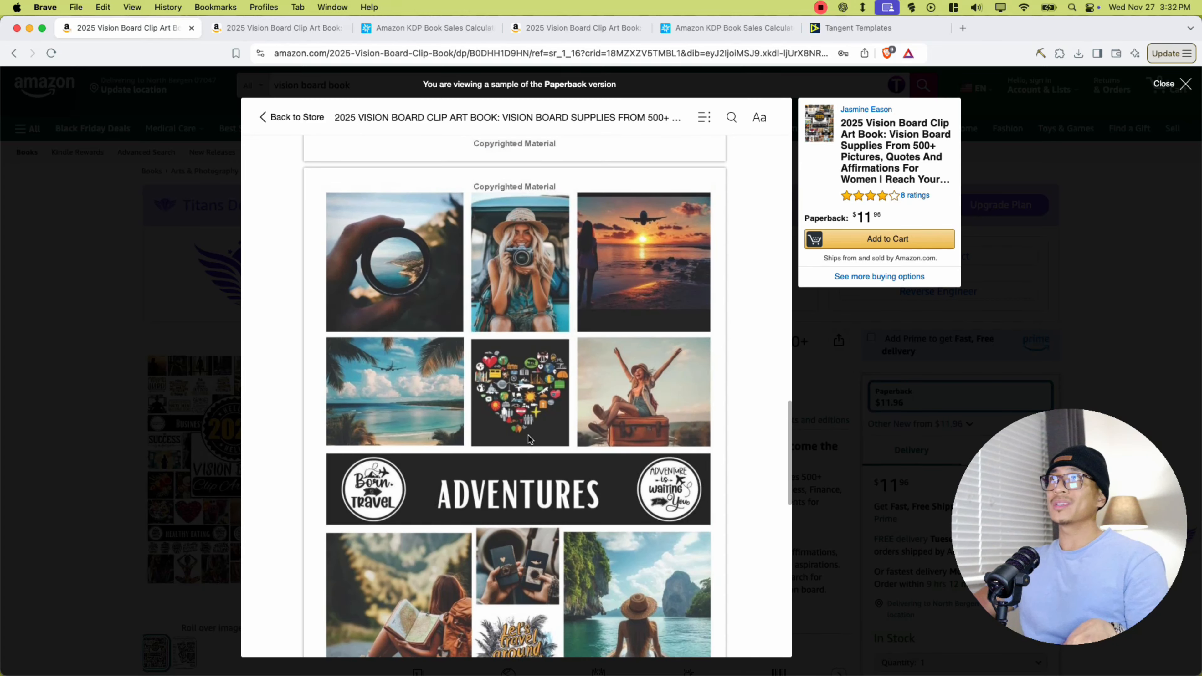
pyautogui.scroll(2, 529, 439)
pyautogui.scroll(-8, 529, 440)
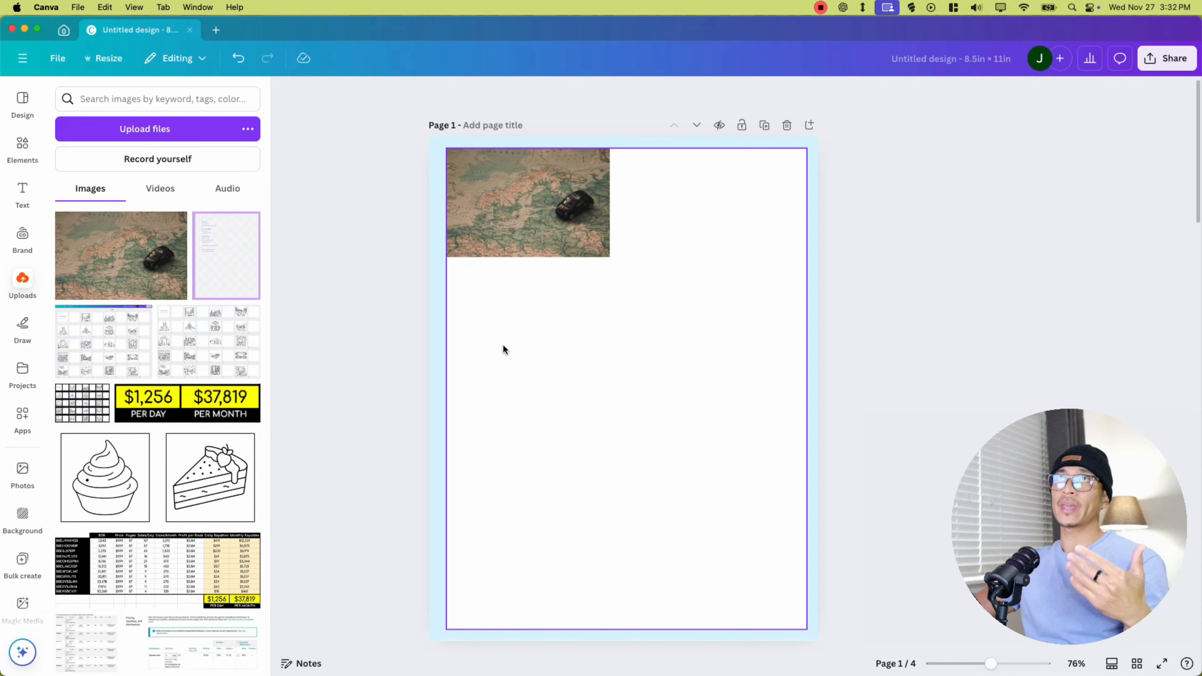
# Search Canva's elements for "money" photos and add the coin stacks with sprouting plants and coin jar to page 1
pyautogui.click(22, 148)
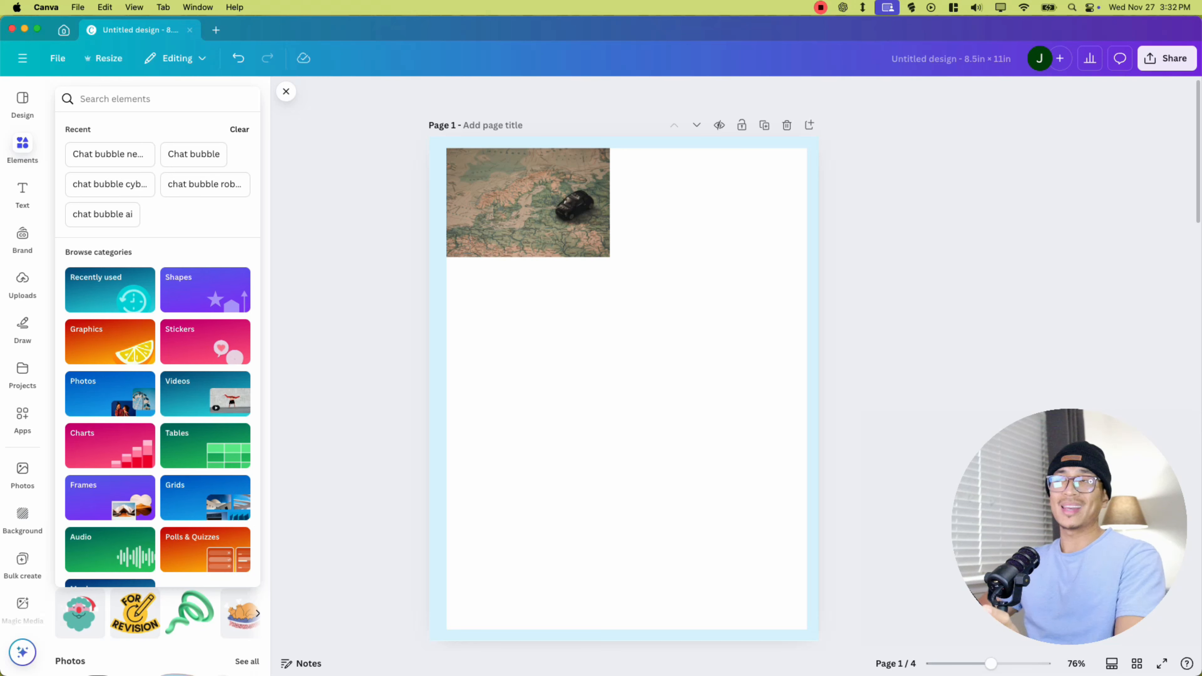
pyautogui.write('money')
pyautogui.press('Return')
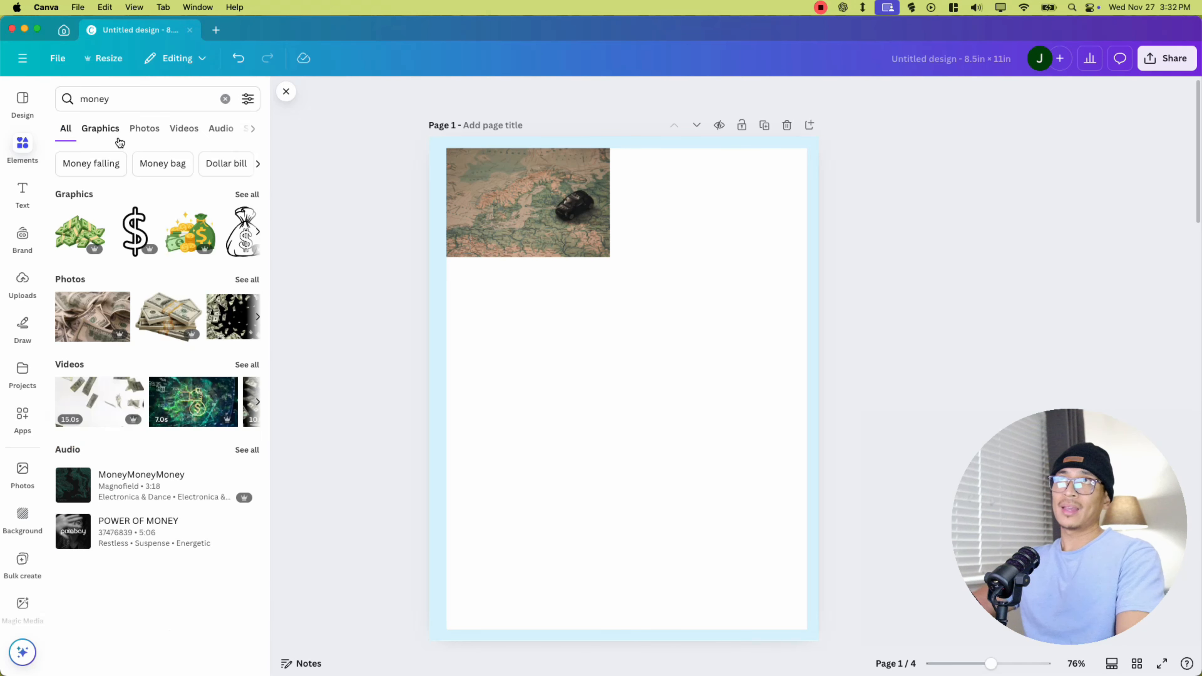
pyautogui.click(145, 129)
pyautogui.scroll(-10, 153, 396)
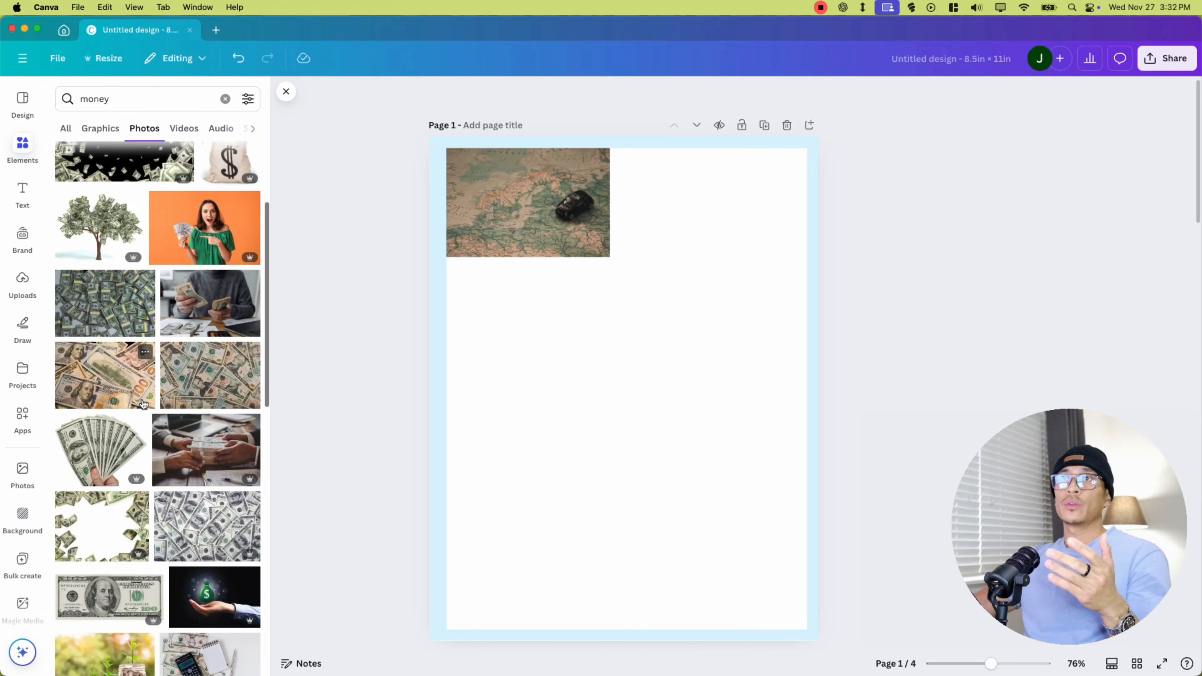
pyautogui.scroll(-2, 153, 396)
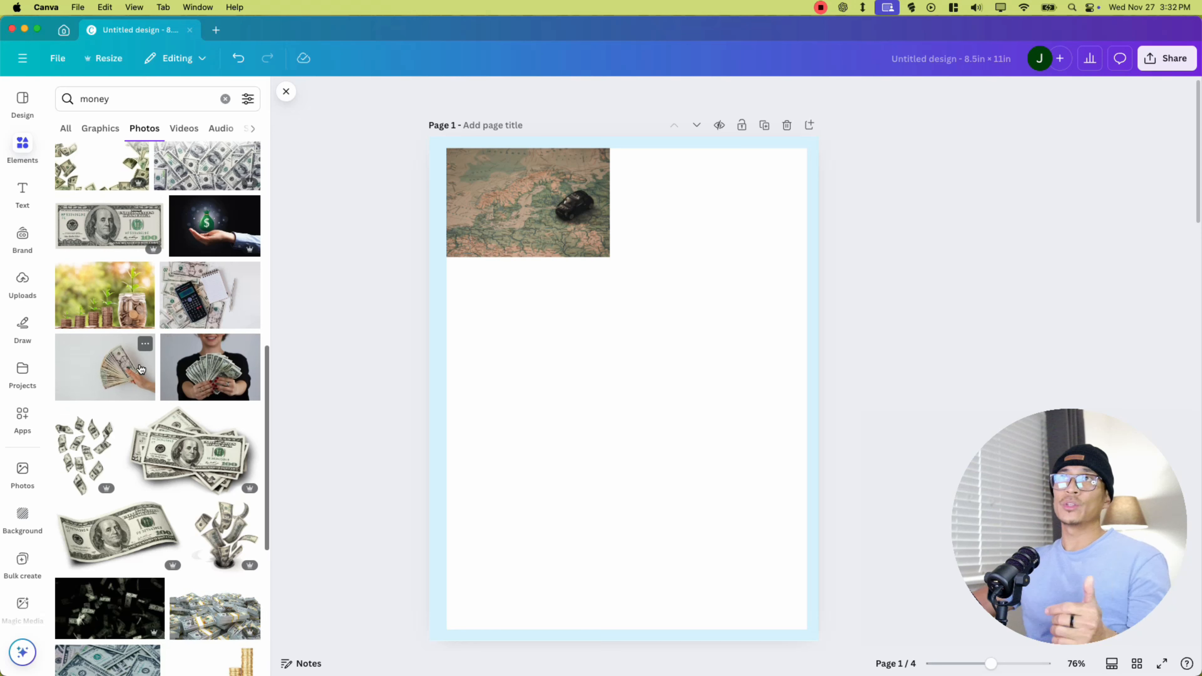
pyautogui.click(88, 290)
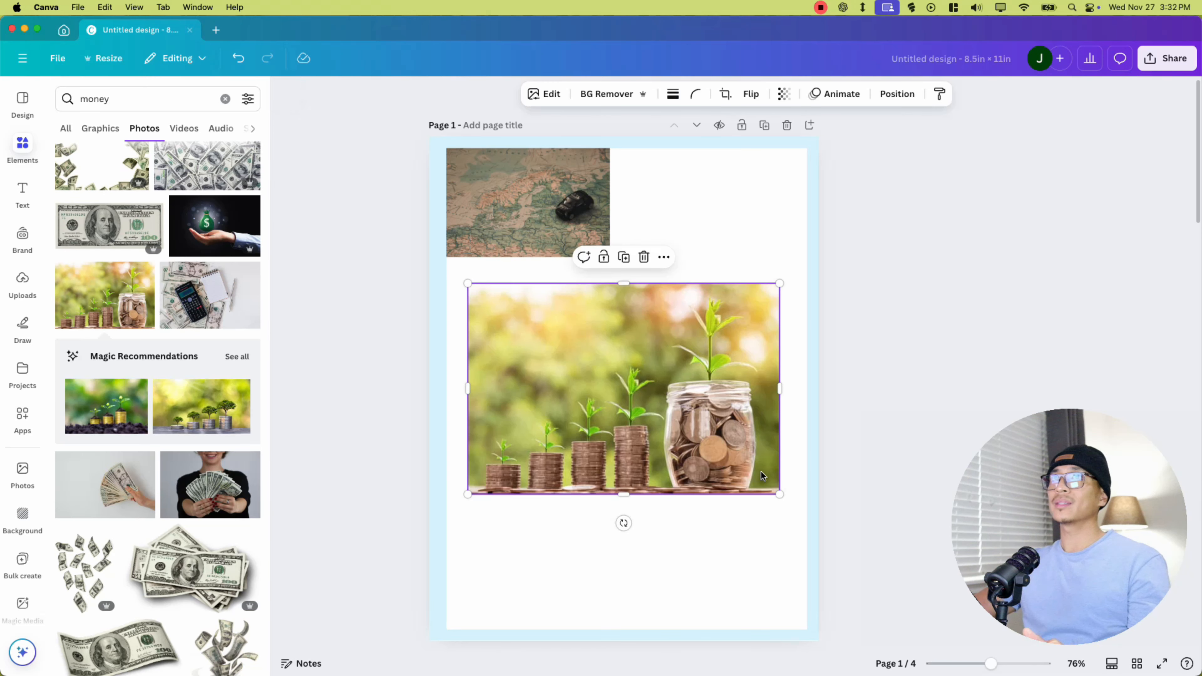
# Scale down the coin jar photo, place it beside the map photo and fit it to the white area's right edge
pyautogui.moveTo(775, 496); pyautogui.dragTo(643, 402)
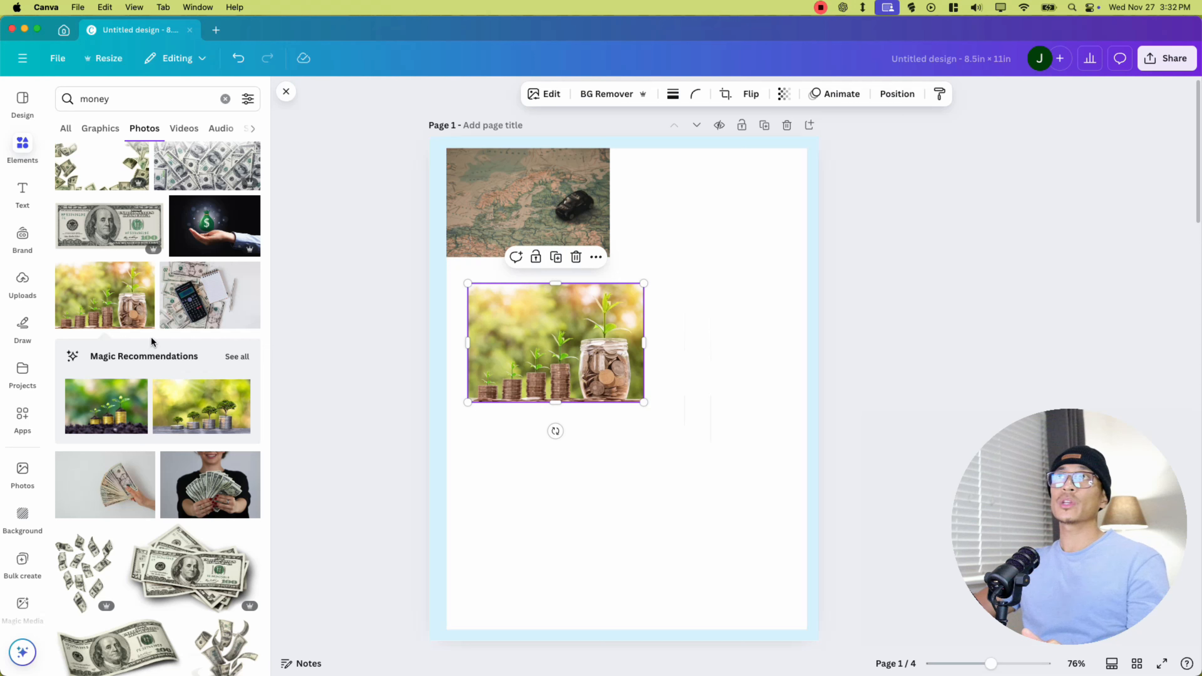
pyautogui.moveTo(145, 256)
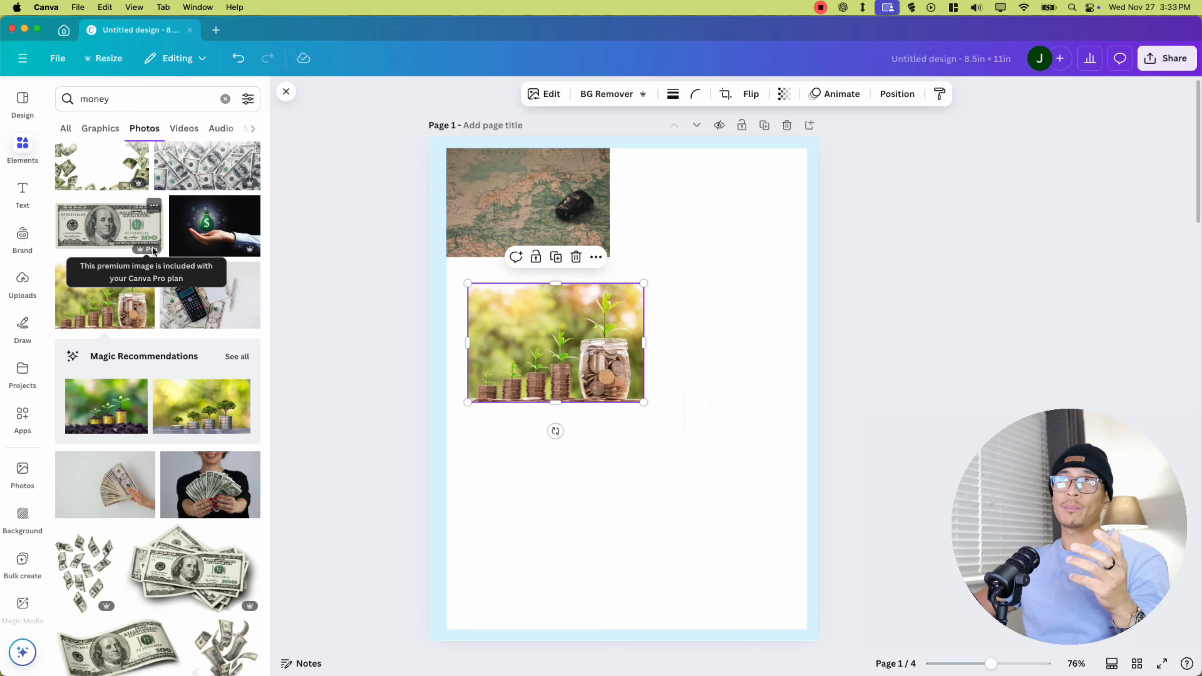
pyautogui.scroll(-5, 196, 354)
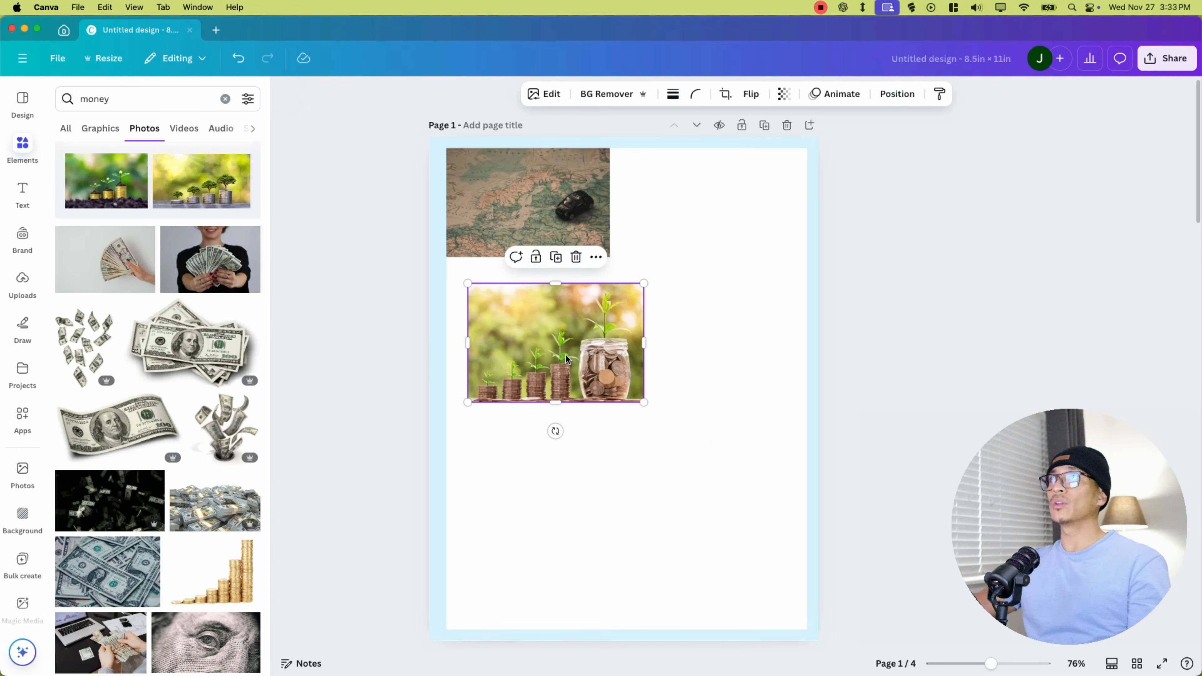
pyautogui.moveTo(565, 354); pyautogui.dragTo(713, 222)
pyautogui.moveTo(792, 268); pyautogui.dragTo(805, 277)
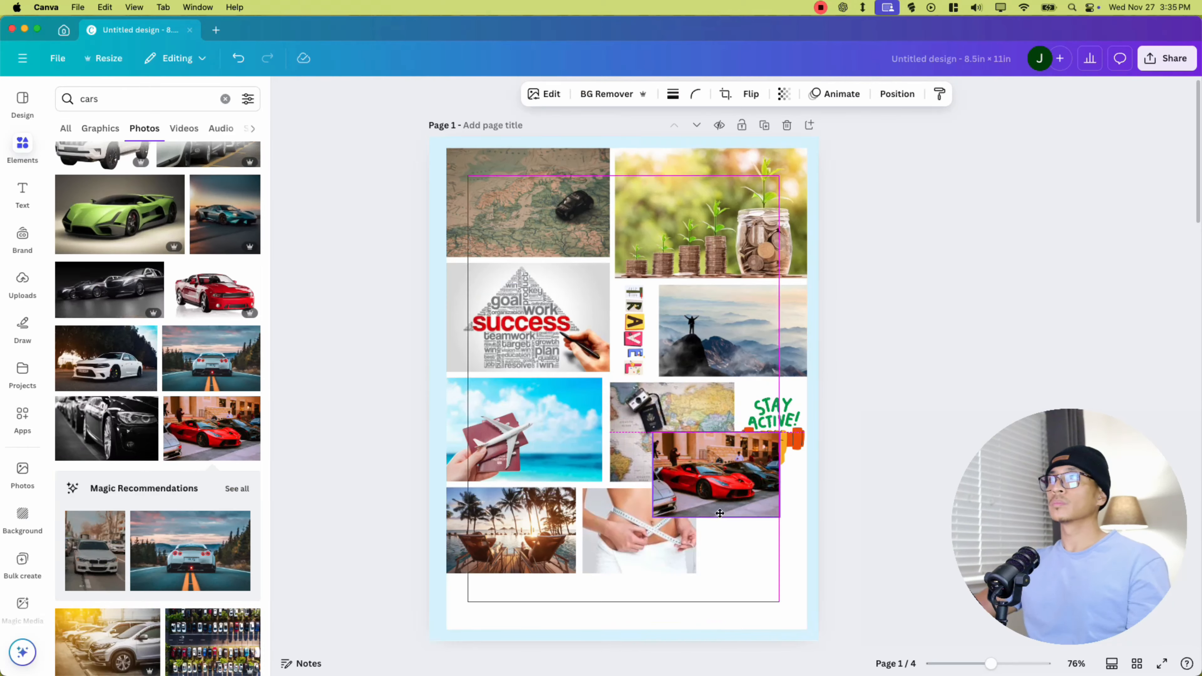
# Move the red sports car photo into the lowest photo row, beside the palm beach sunset photo
pyautogui.moveTo(719, 513); pyautogui.dragTo(646, 563)
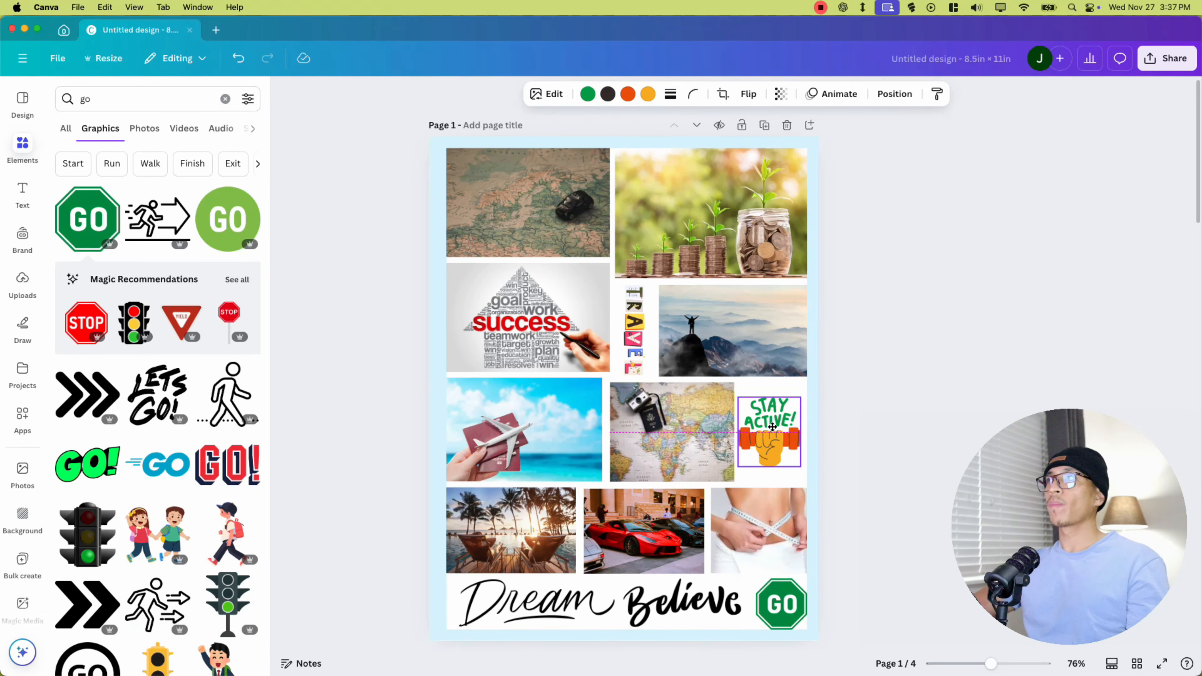
pyautogui.click(967, 303)
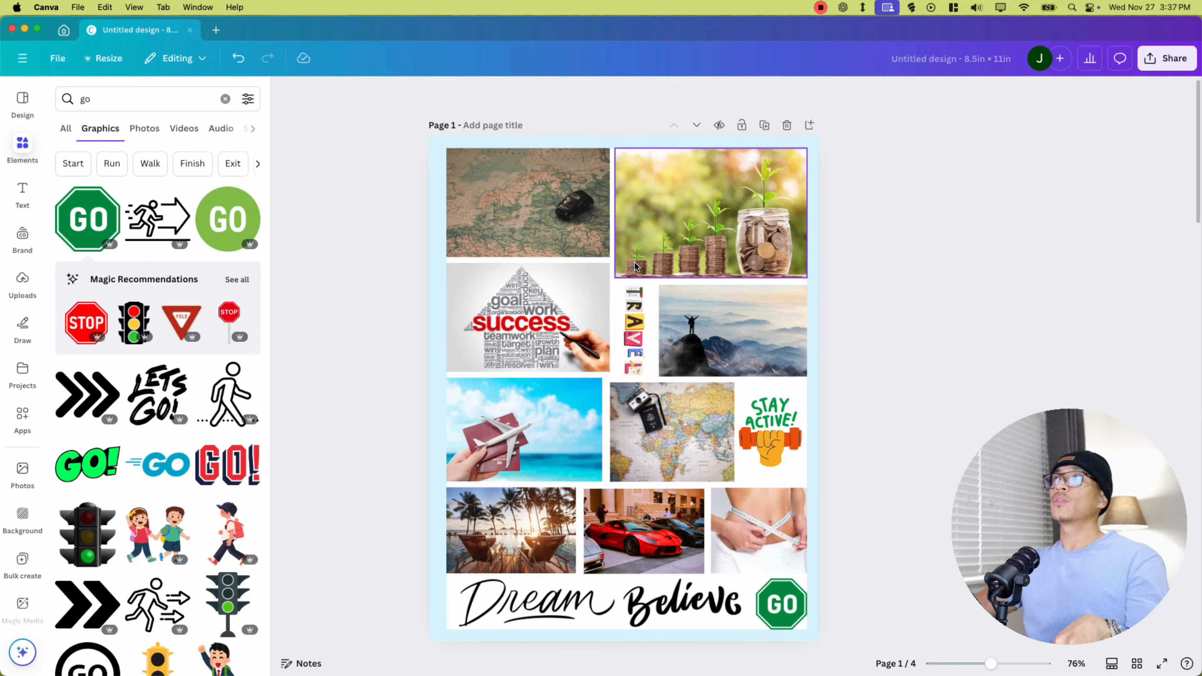
# Change the blue border of page 3 to the beige photo color #ebdac7
pyautogui.scroll(-20, 670, 326)
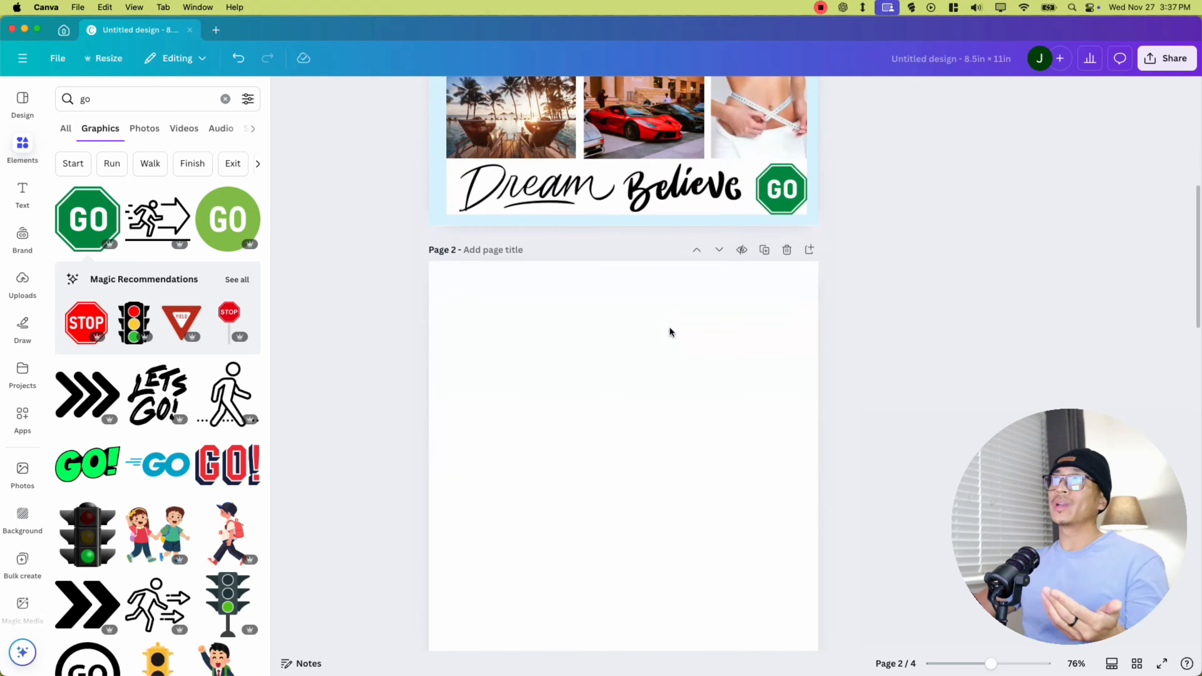
pyautogui.scroll(-2, 667, 335)
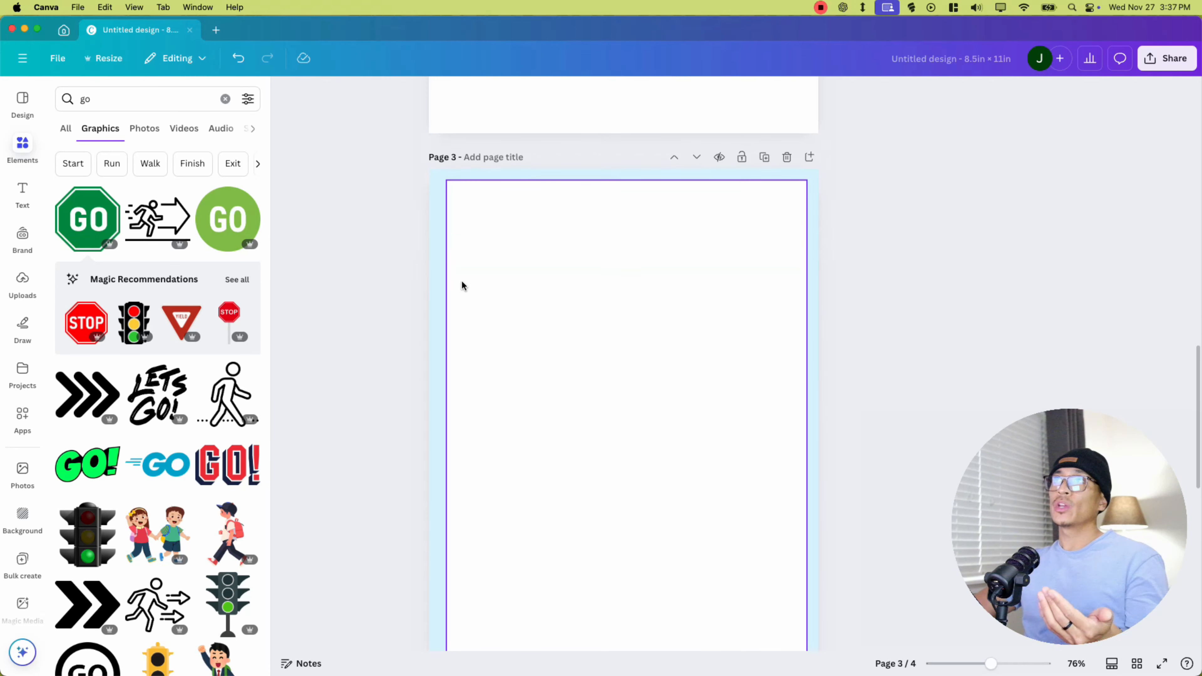
pyautogui.click(437, 269)
pyautogui.click(460, 97)
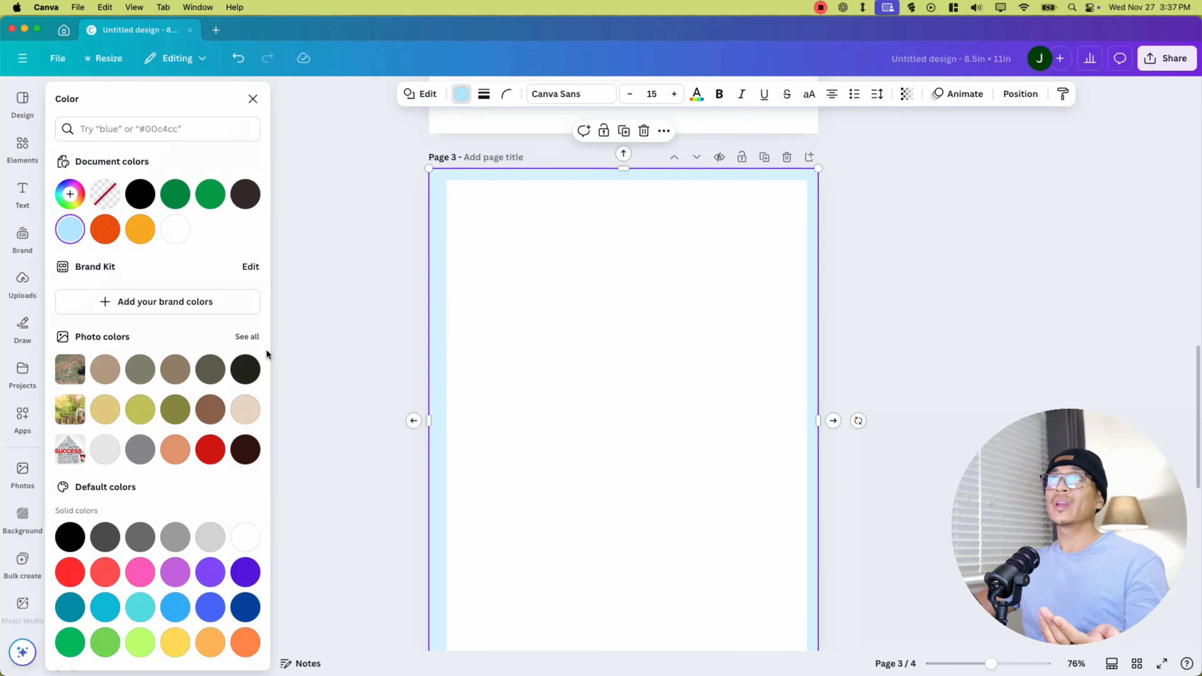
pyautogui.click(246, 410)
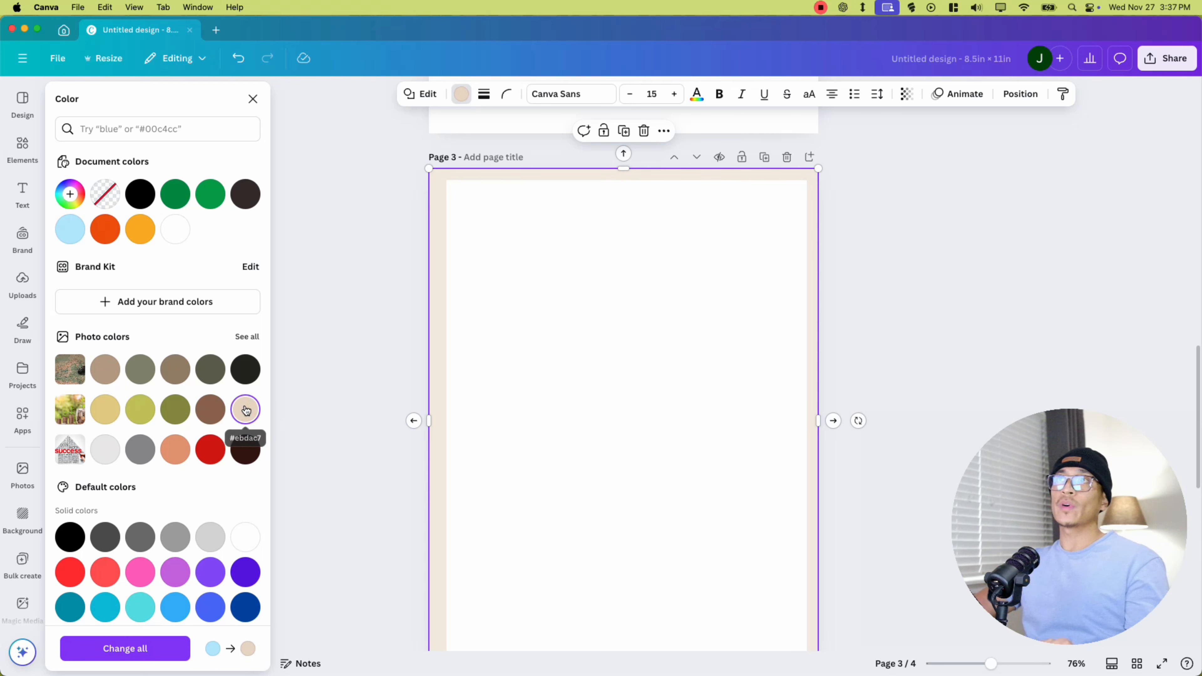
# Search the elements library for "success" and show only the photo results
pyautogui.click(560, 307)
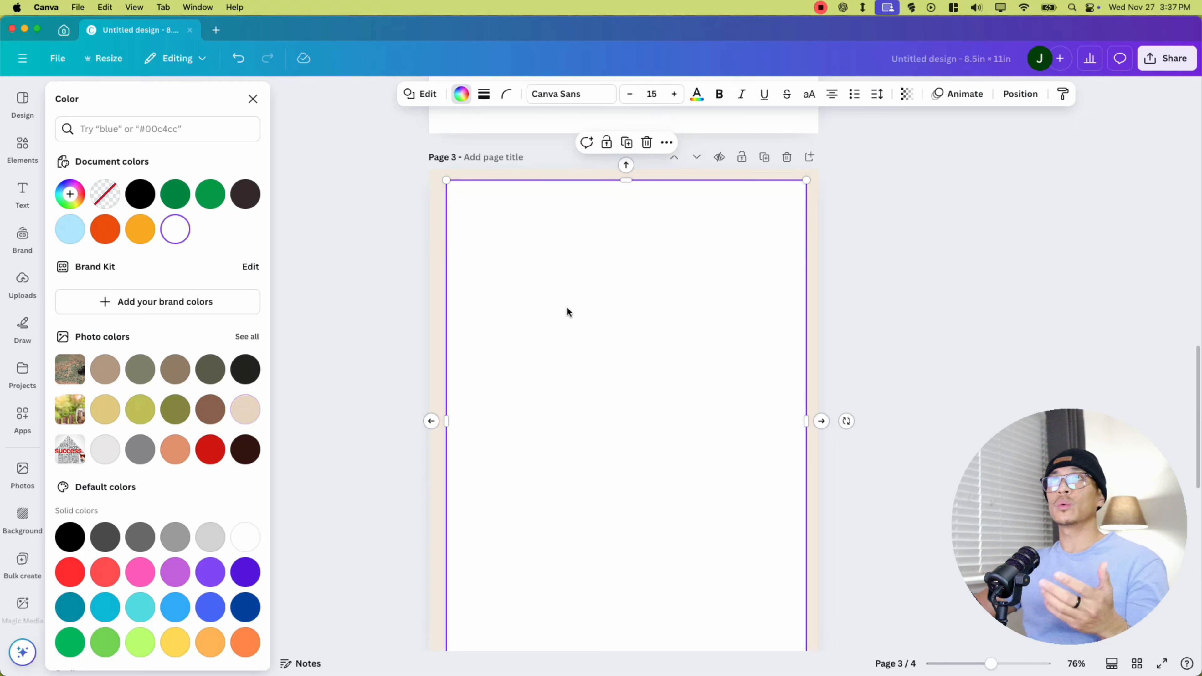
pyautogui.click(21, 151)
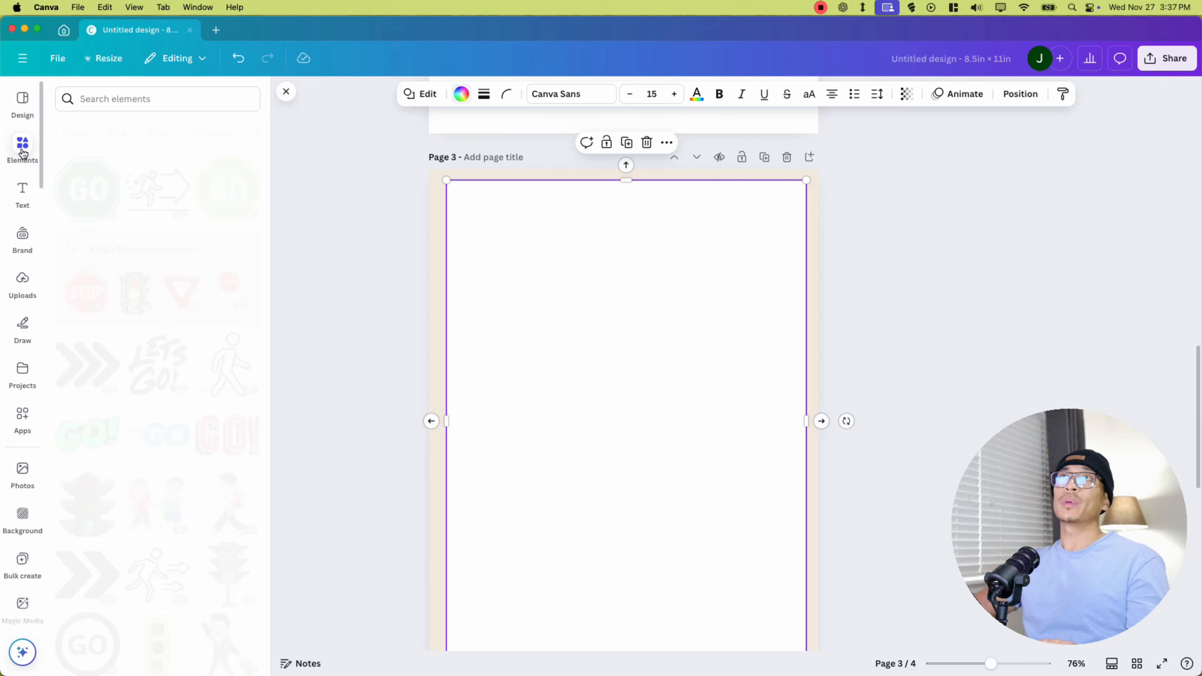
pyautogui.click(155, 100)
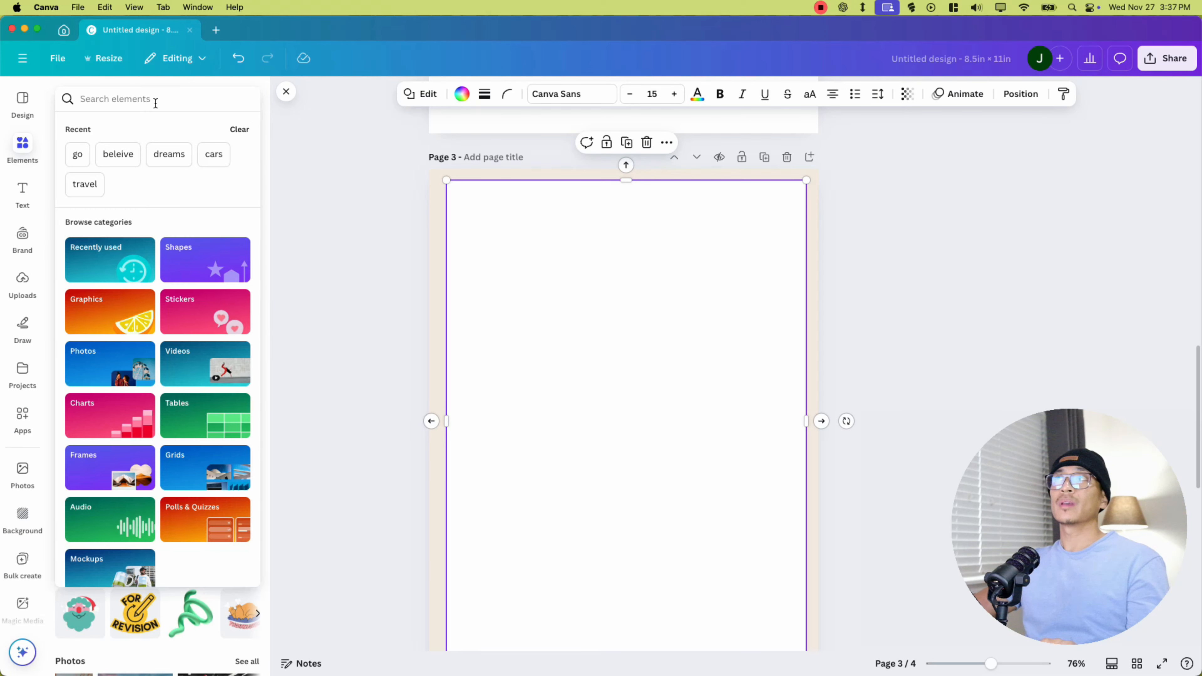
pyautogui.write('s')
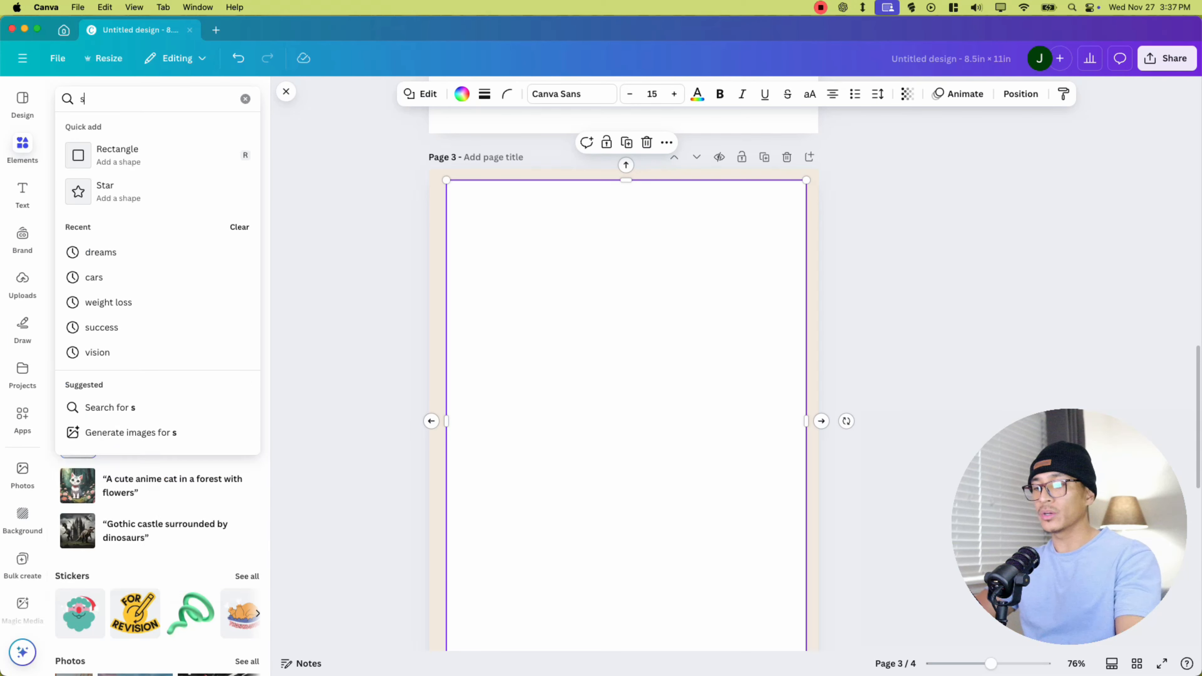
pyautogui.write('ucces')
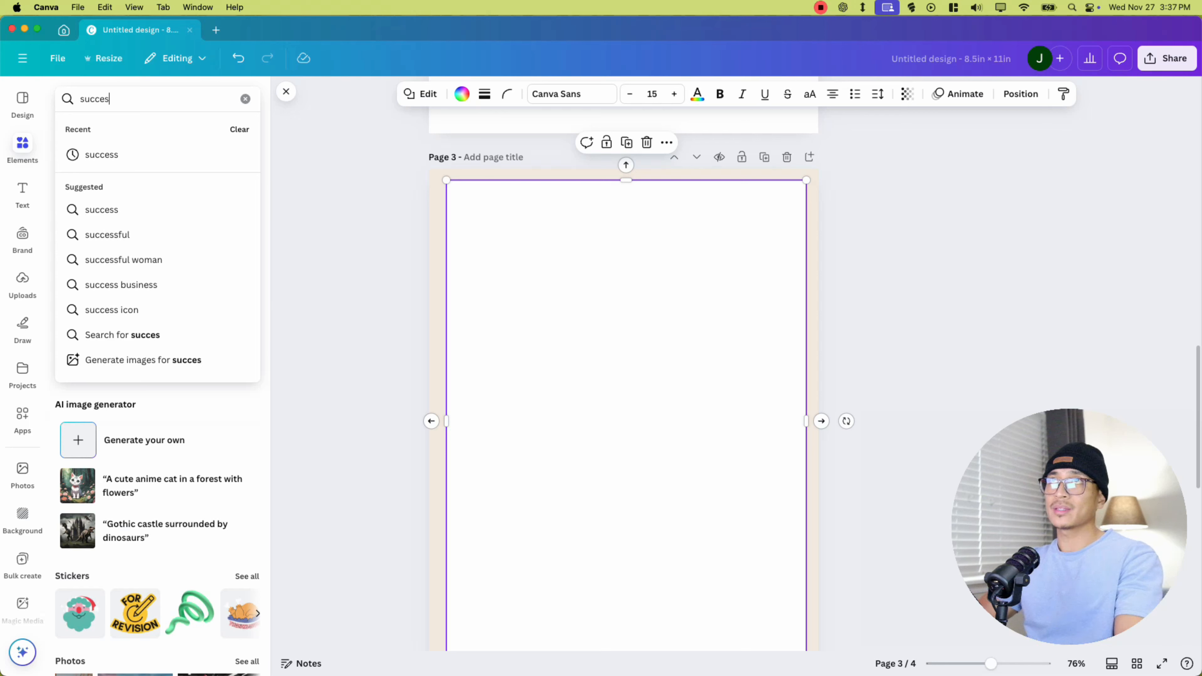
pyautogui.write('s')
pyautogui.press('Return')
pyautogui.click(156, 128)
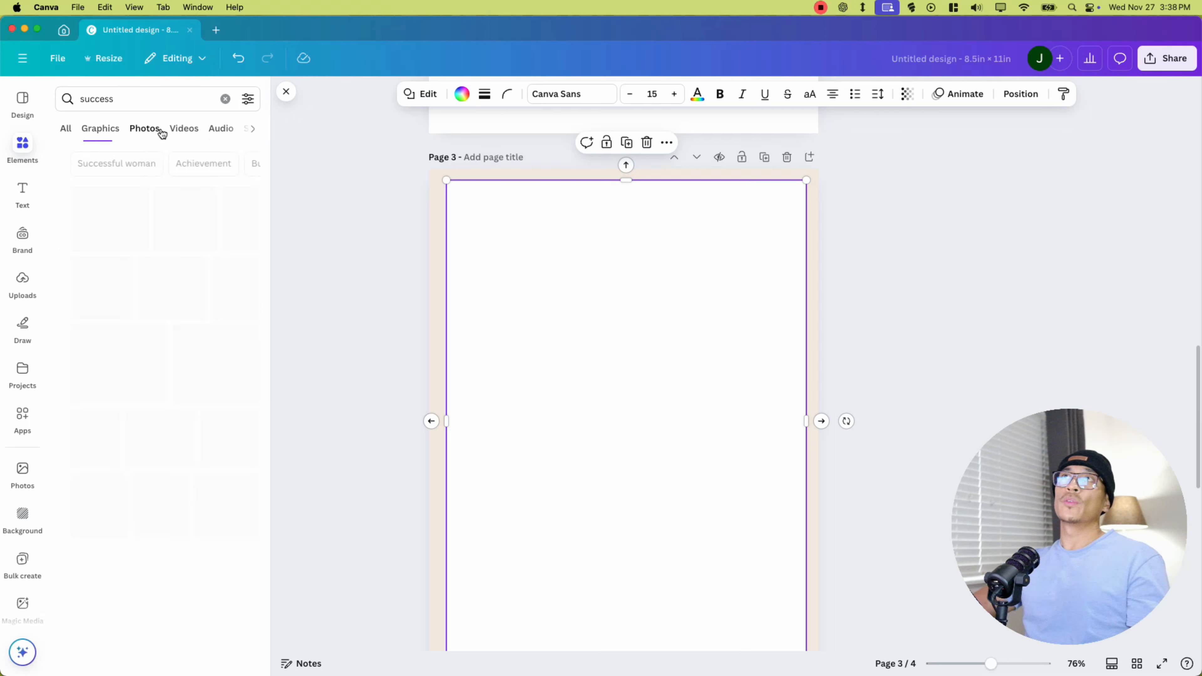
# Filter the success photos by the custom beige color #EBE0BC
pyautogui.click(247, 100)
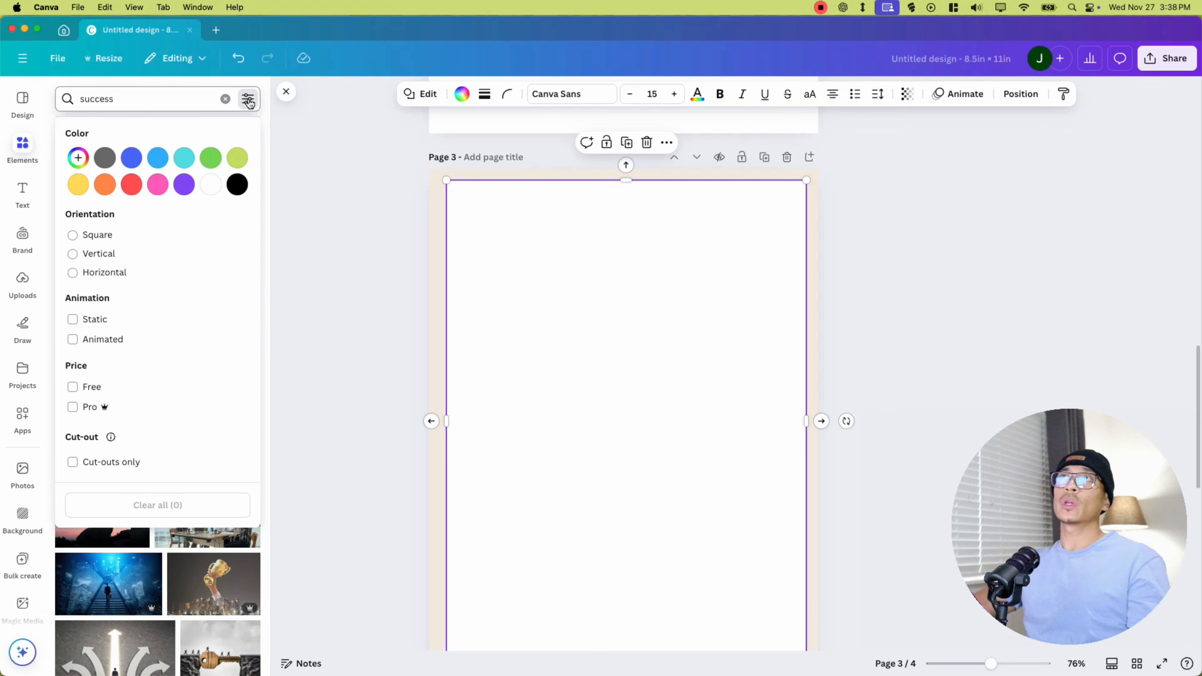
pyautogui.click(78, 157)
pyautogui.moveTo(102, 261); pyautogui.dragTo(102, 262)
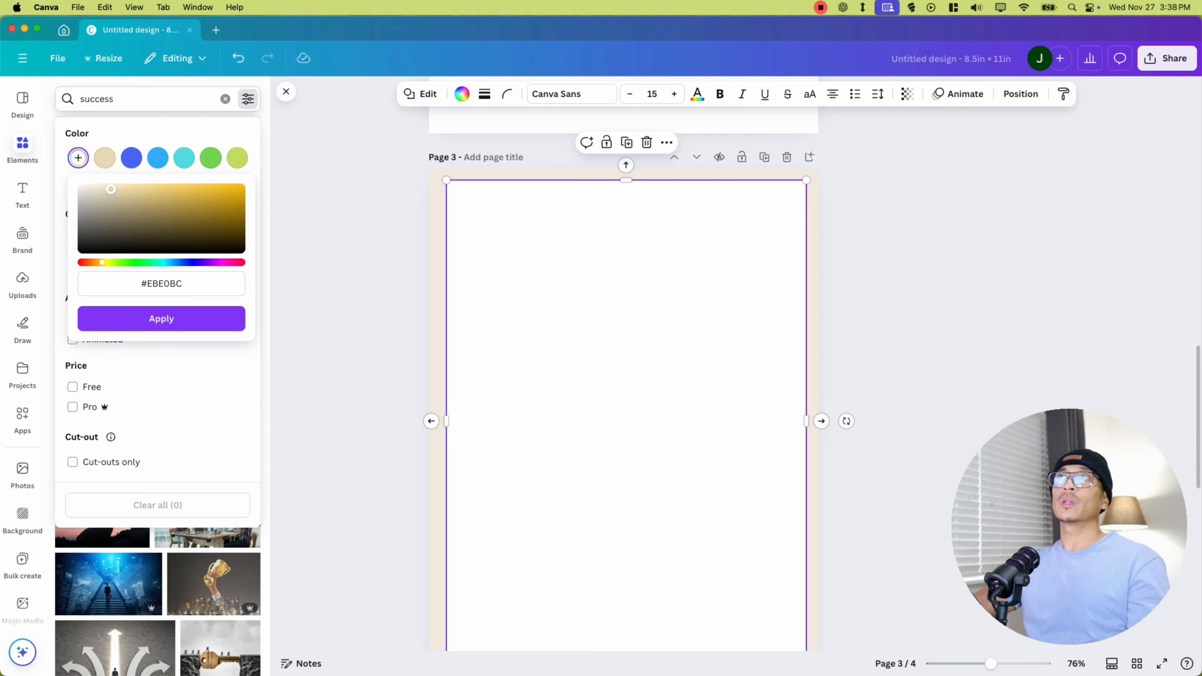
pyautogui.click(180, 317)
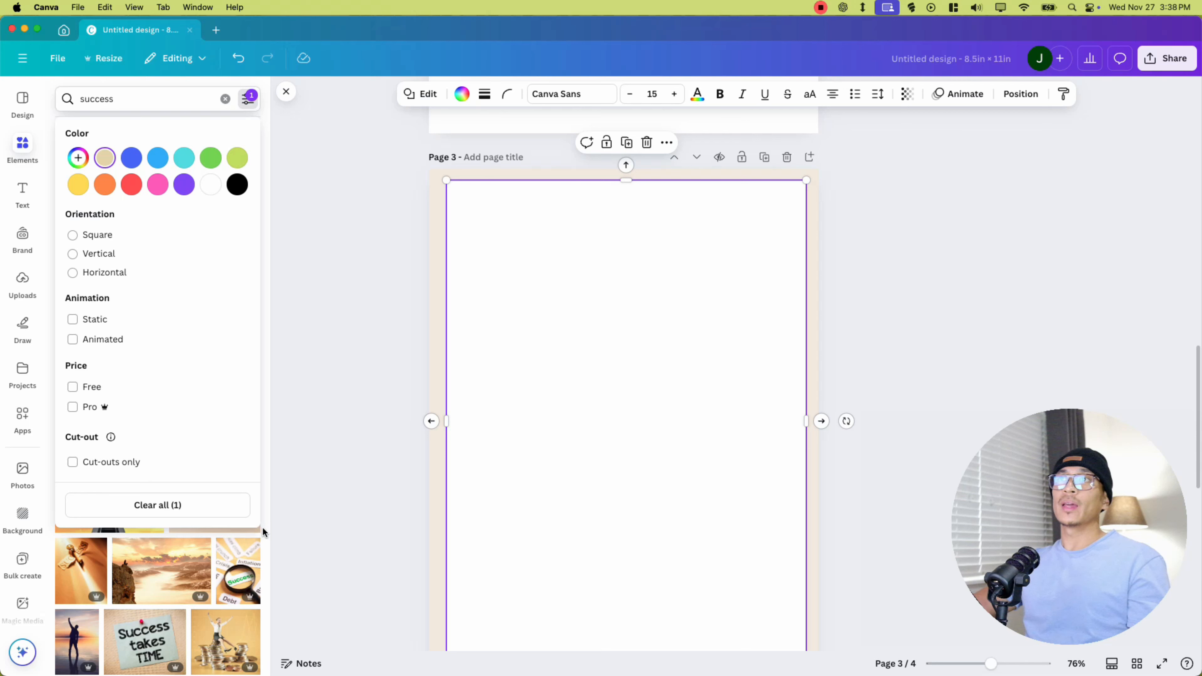
pyautogui.click(262, 527)
# Add the photo of the businesswoman climbing book stairs to page 3, scale it down and fit it into the white area's upper-left corner
pyautogui.scroll(-6, 166, 374)
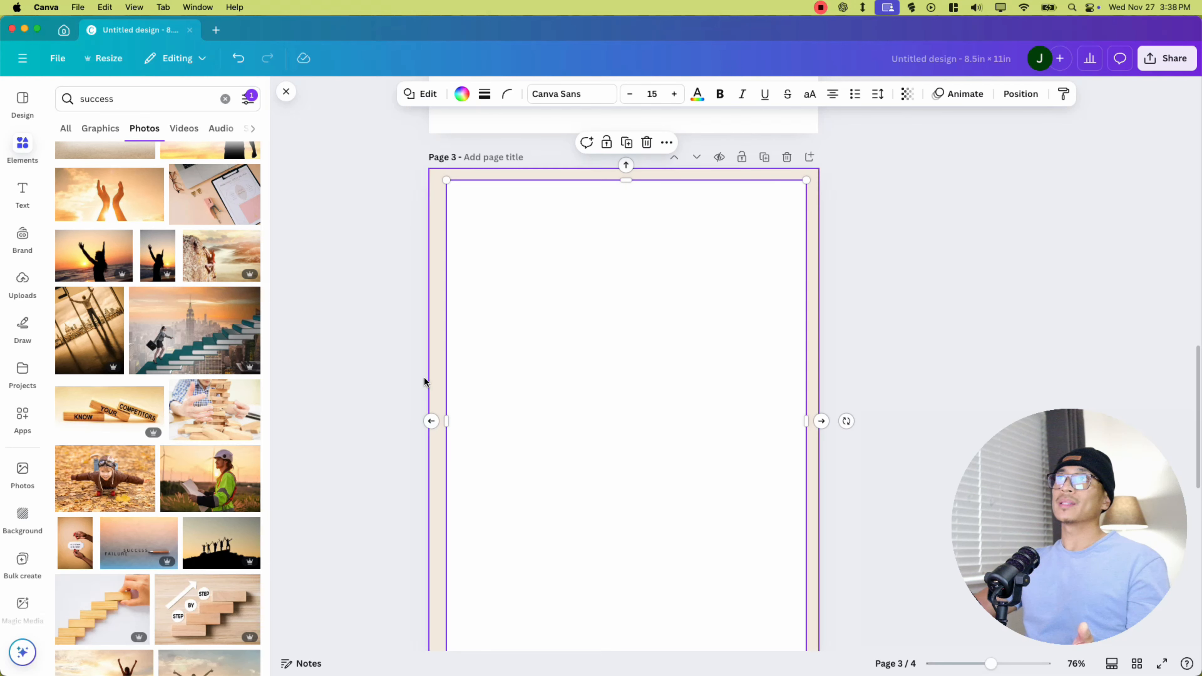
pyautogui.scroll(2, 251, 393)
pyautogui.click(173, 404)
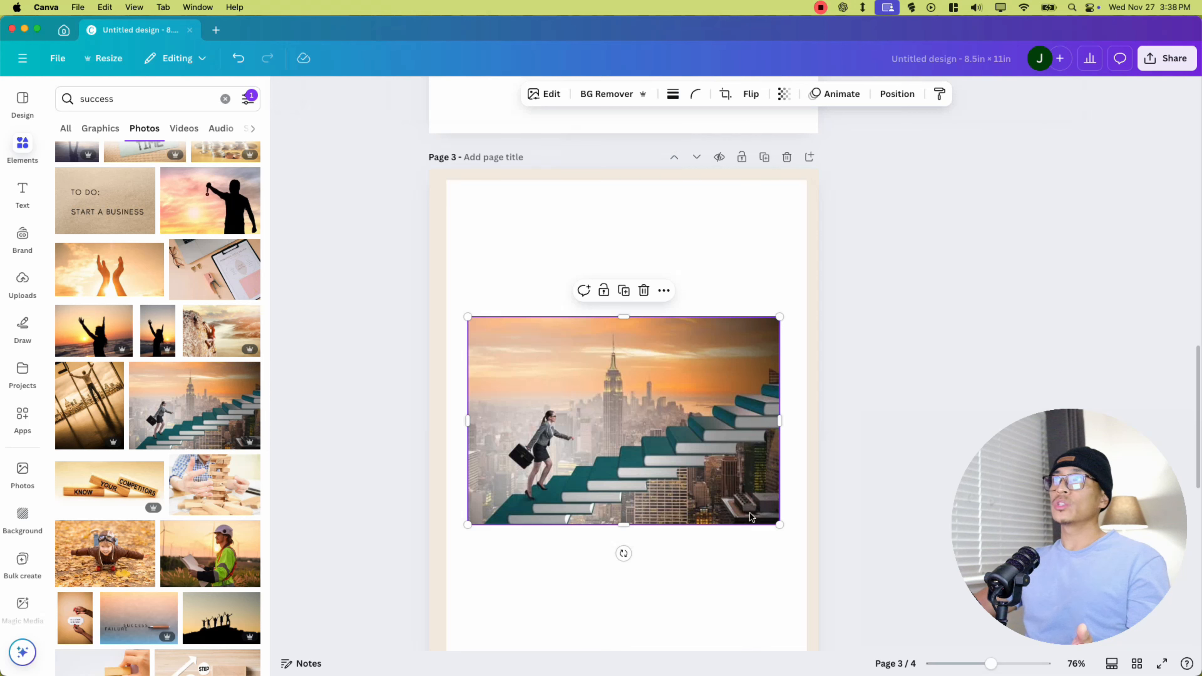
pyautogui.moveTo(778, 525); pyautogui.dragTo(546, 258)
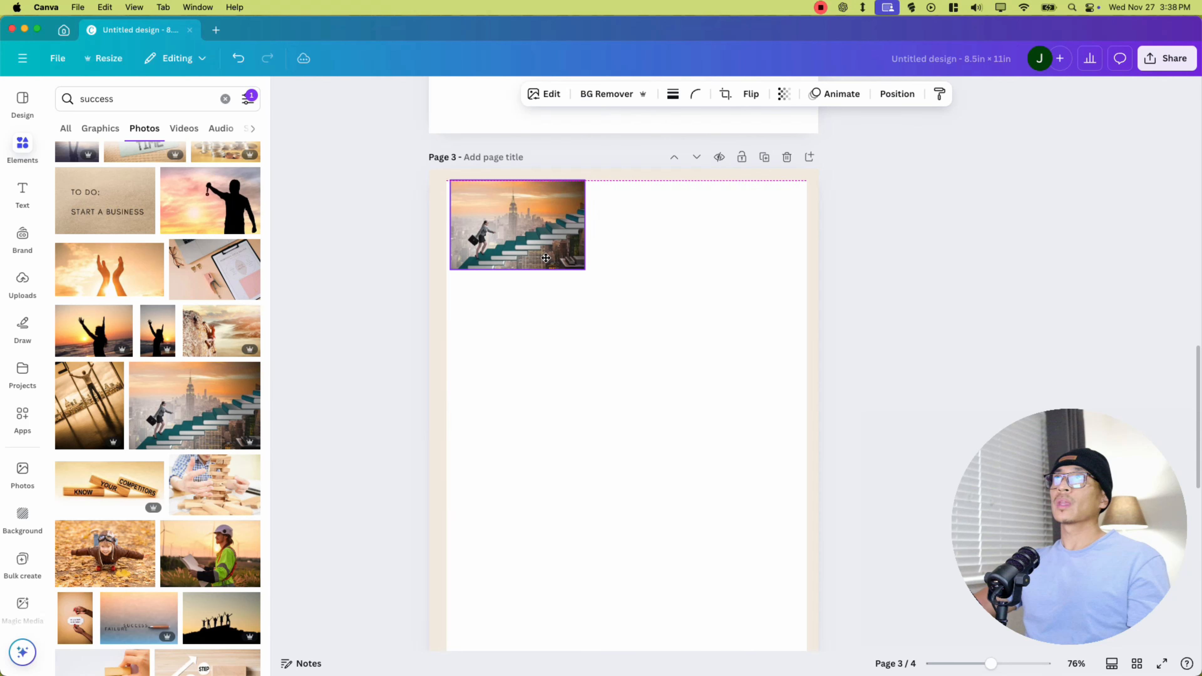
# Add the "TO DO: START A BUSINESS" photo, scale it down to about half size and place it beside the book stairs photo
pyautogui.click(104, 227)
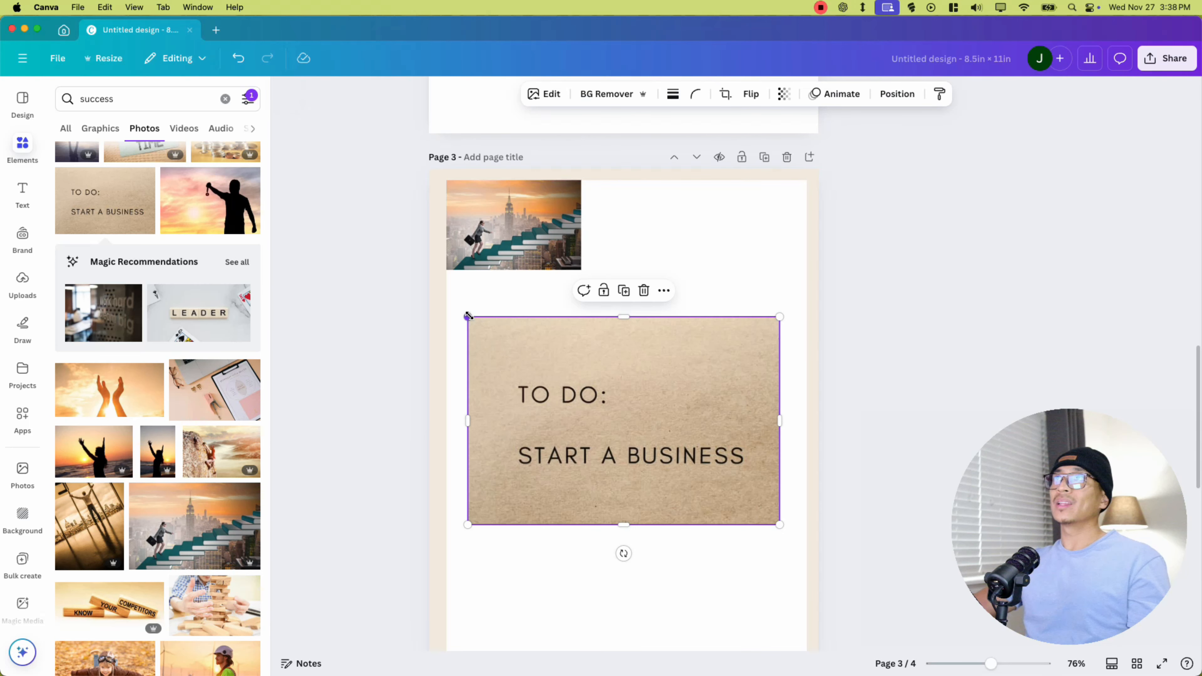
pyautogui.moveTo(467, 316); pyautogui.dragTo(625, 419)
pyautogui.moveTo(754, 486); pyautogui.dragTo(730, 252)
# Add the hilltop group silhouette photo, place it below the book stairs photo and scale it to about 3.4 x 2.3 in
pyautogui.scroll(-5, 157, 426)
pyautogui.click(222, 517)
pyautogui.moveTo(687, 415); pyautogui.dragTo(662, 395)
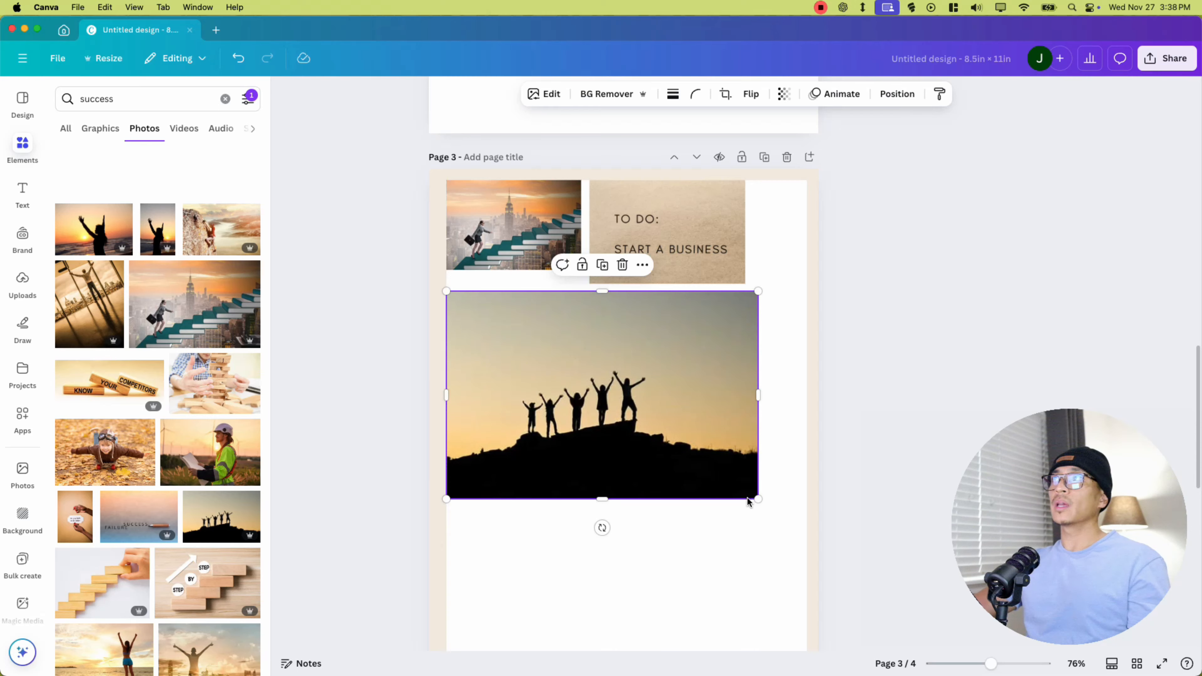
pyautogui.moveTo(755, 497); pyautogui.dragTo(597, 406)
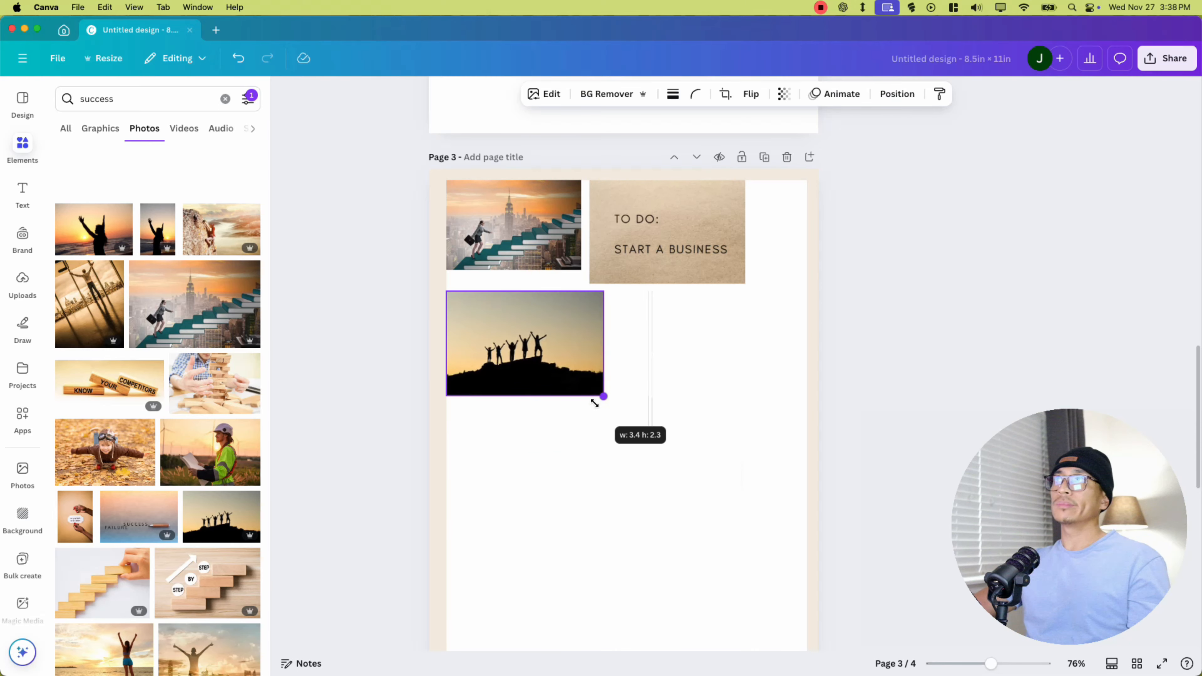
# Scale down the photo of the key with the SUCCESS tag to fit beside the hilltop silhouettes on page 3
pyautogui.scroll(-5, 191, 473)
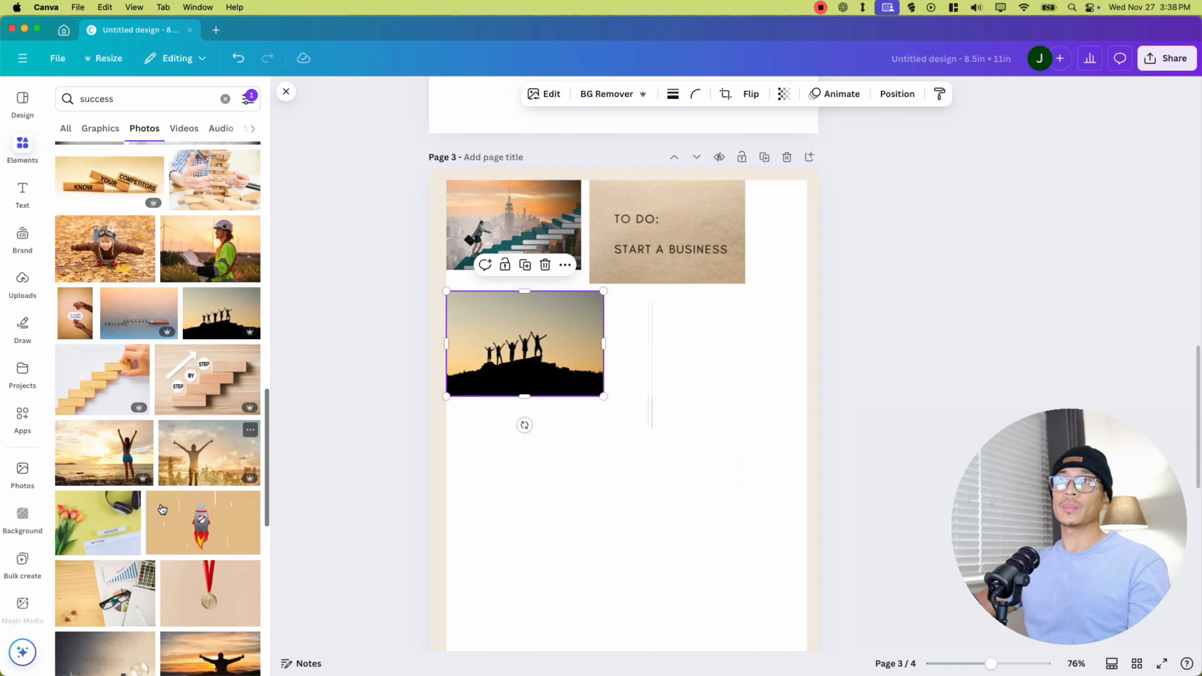
pyautogui.moveTo(471, 319); pyautogui.dragTo(635, 462)
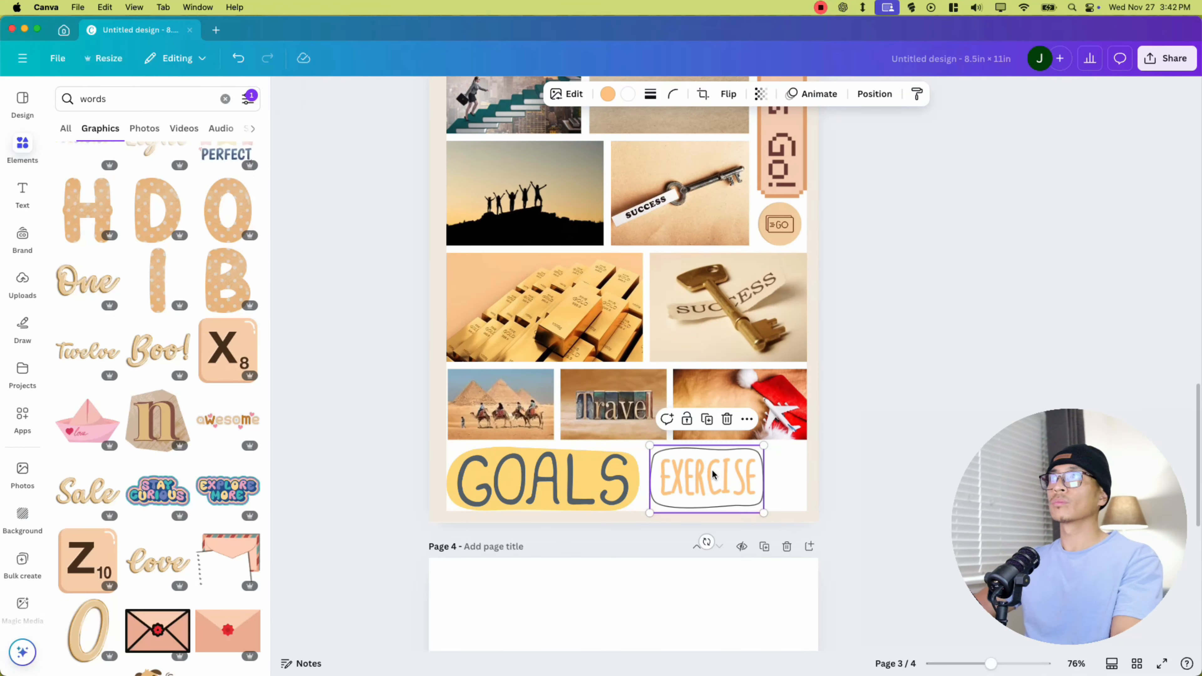
pyautogui.scroll(3, 845, 250)
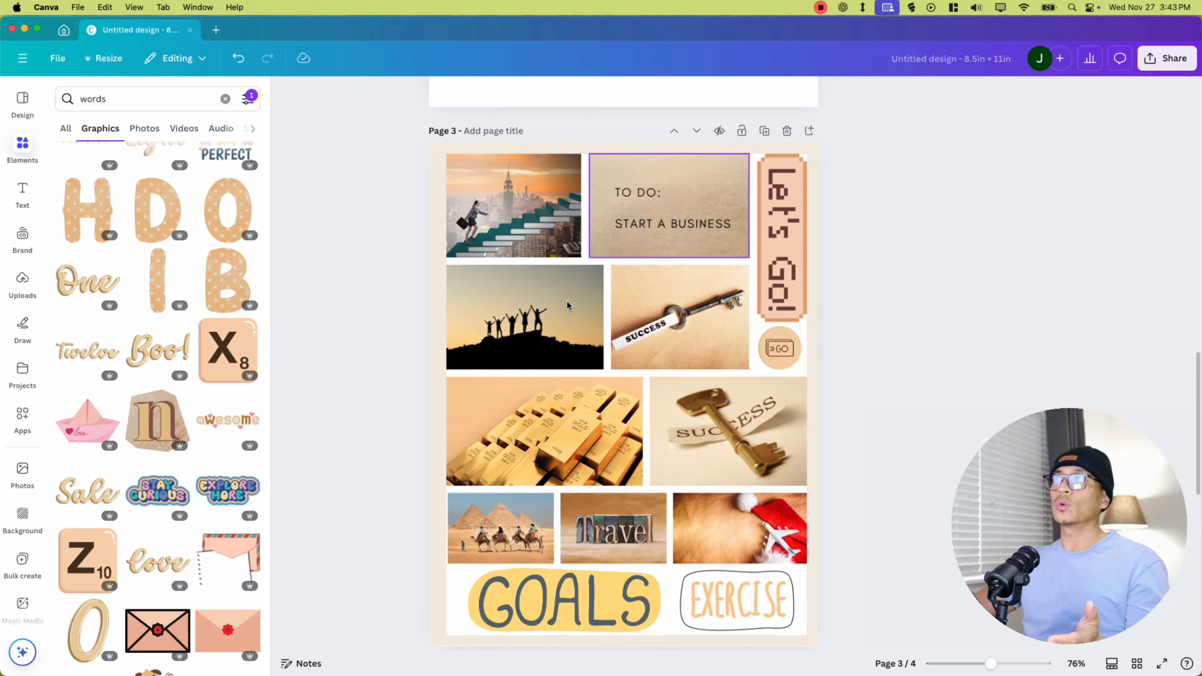